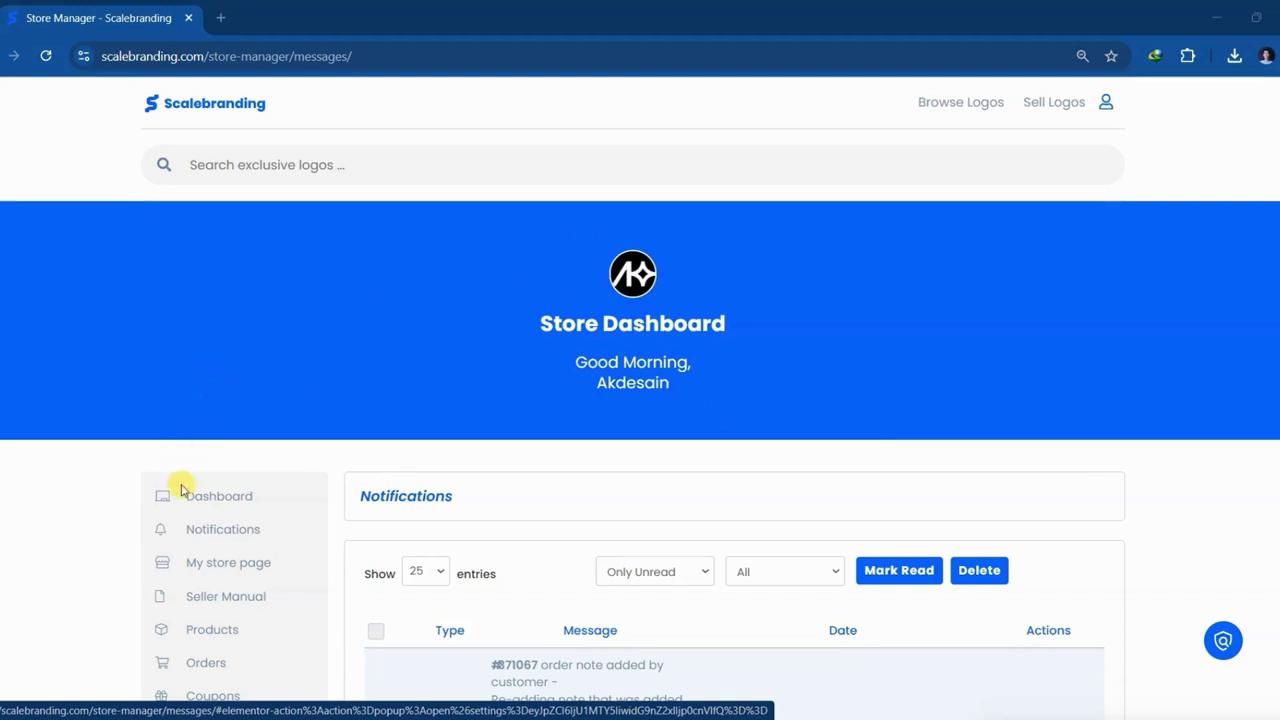
Step: Open the Add Product form, plus a second copy of it in a new browser tab
mouse_move(229, 628)
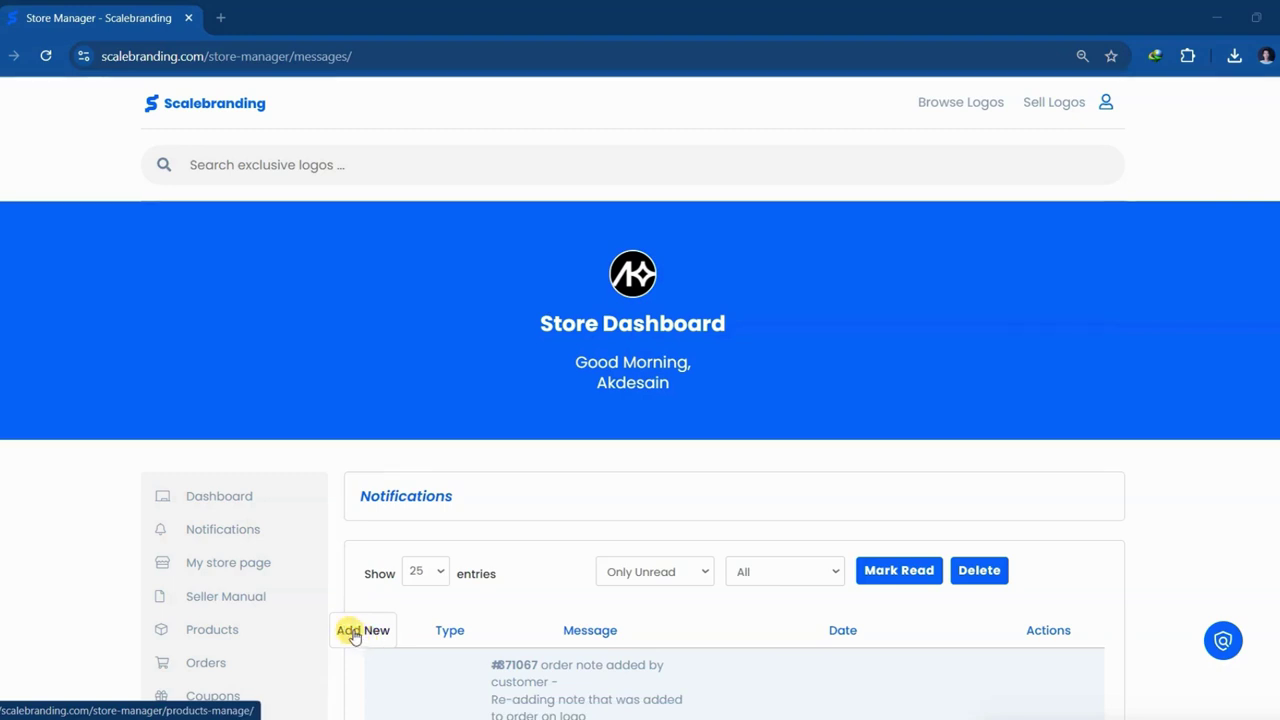
click(352, 634)
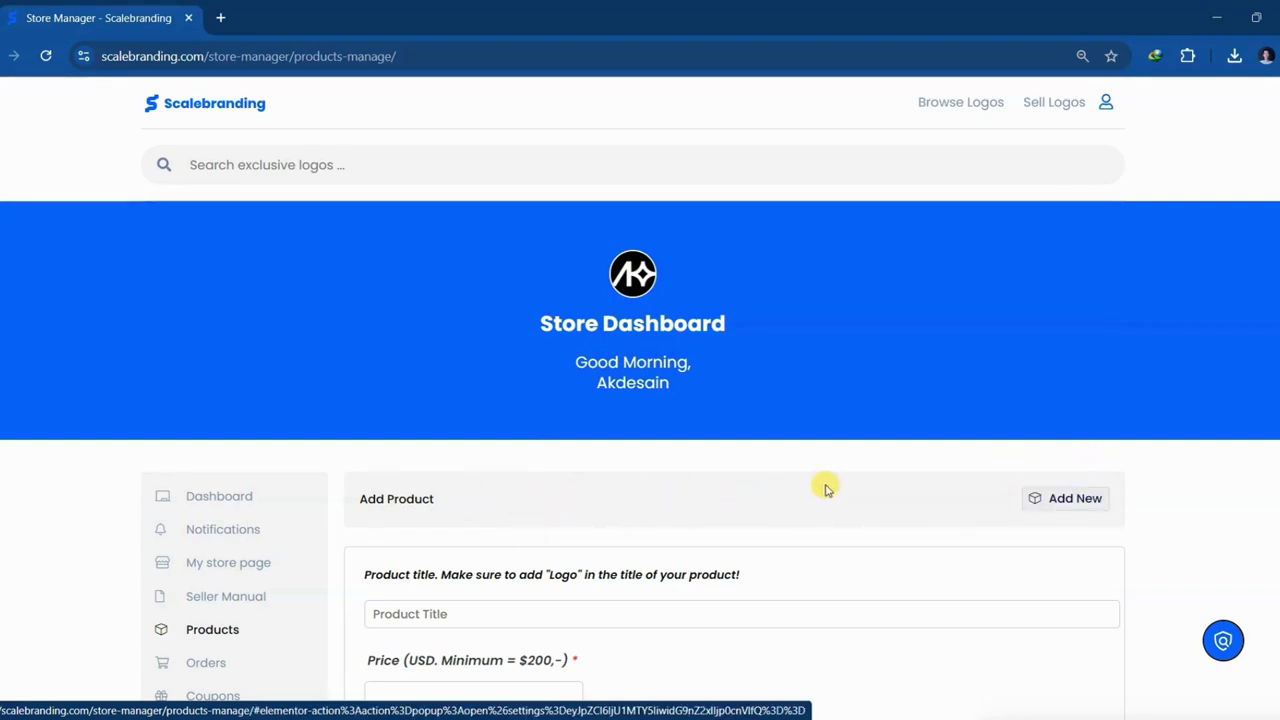
right_click(1053, 500)
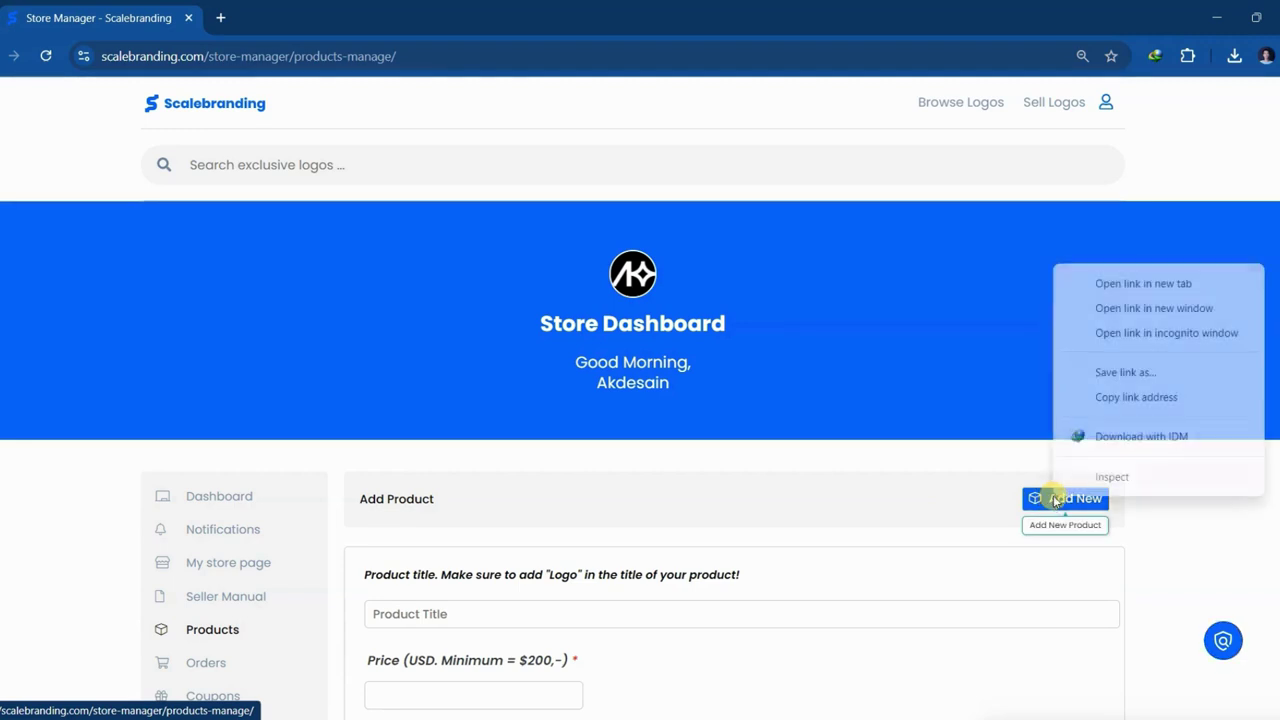
click(1090, 288)
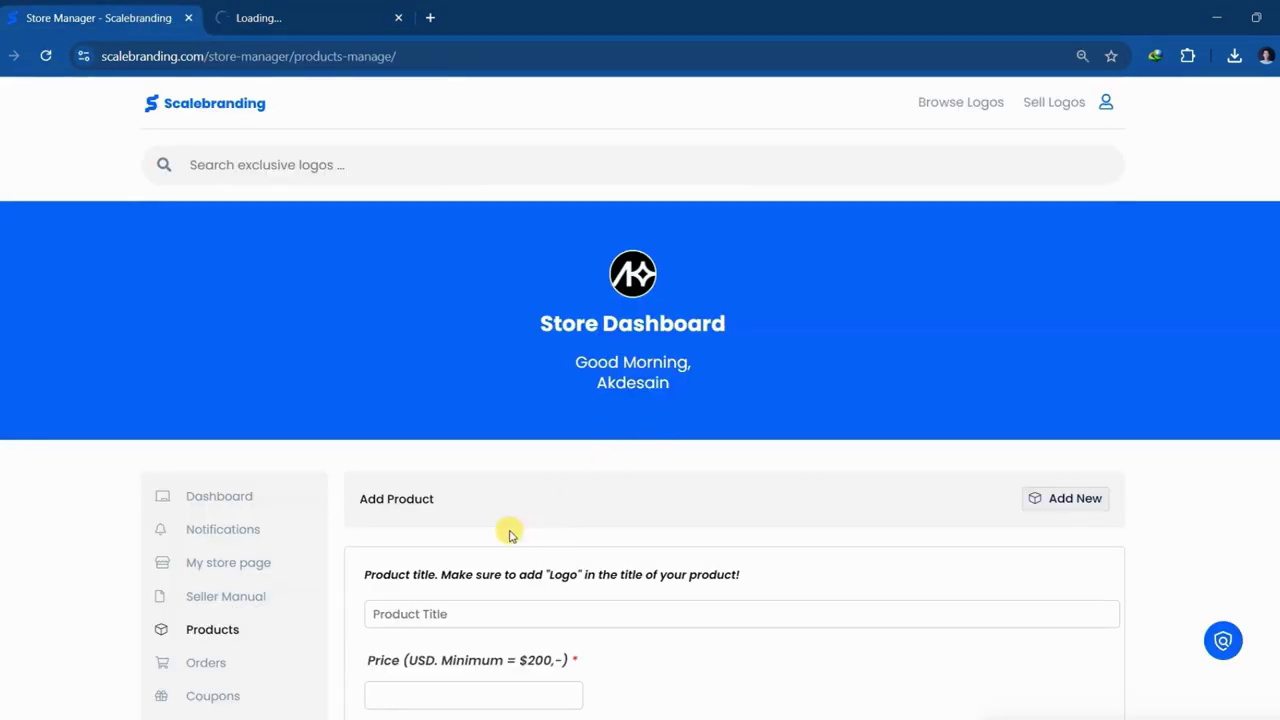
Step: Enter 'Skull Speaker Logo' as the product title
scroll(508, 535, down, 2)
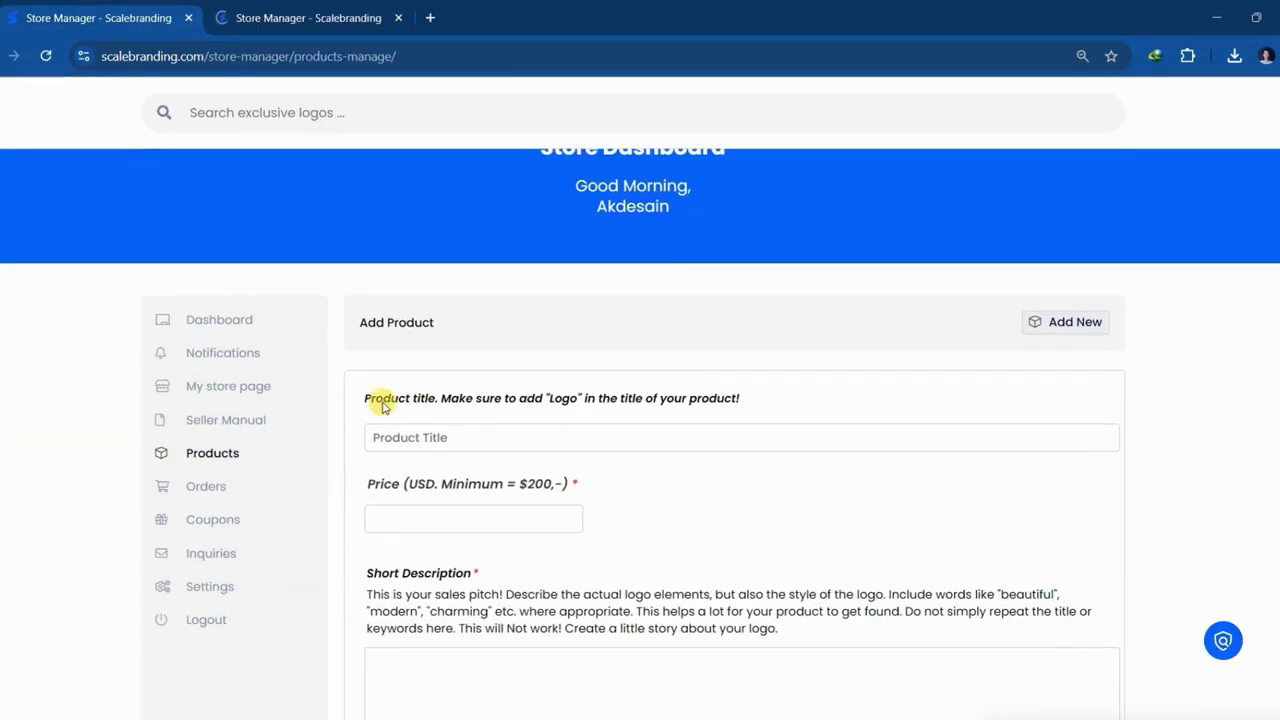
click(486, 431)
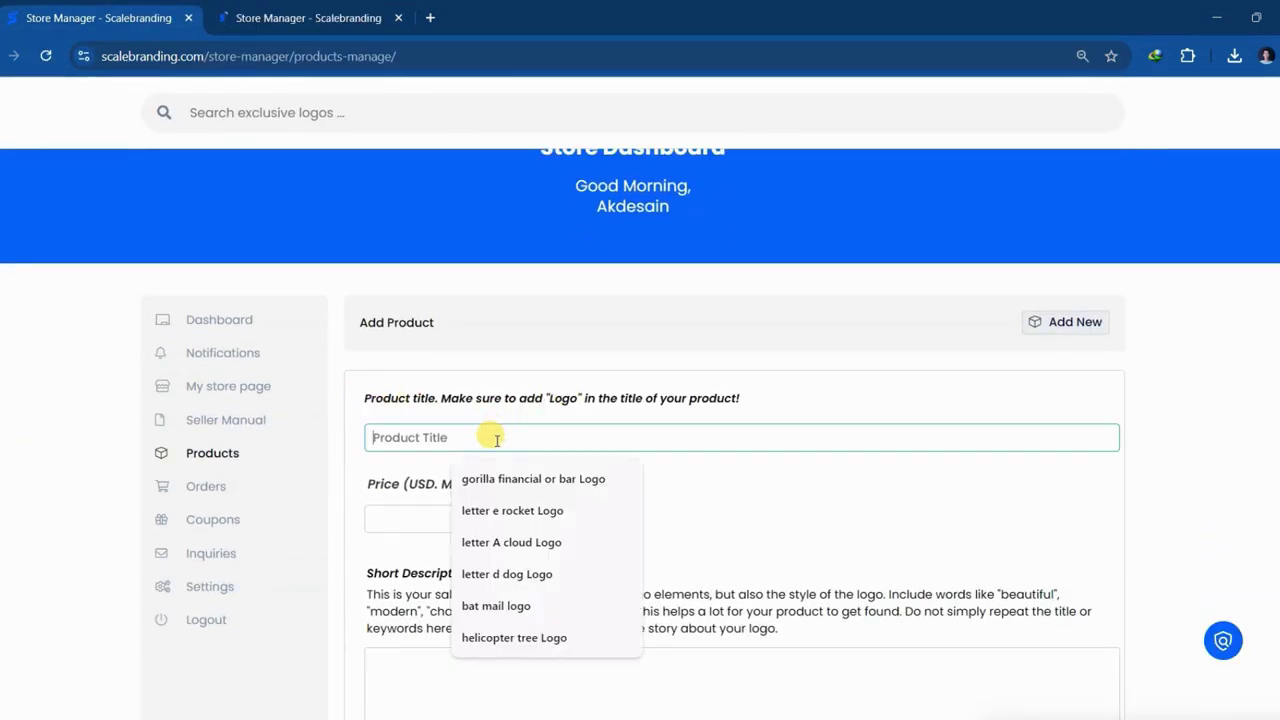
click(408, 462)
click(405, 441)
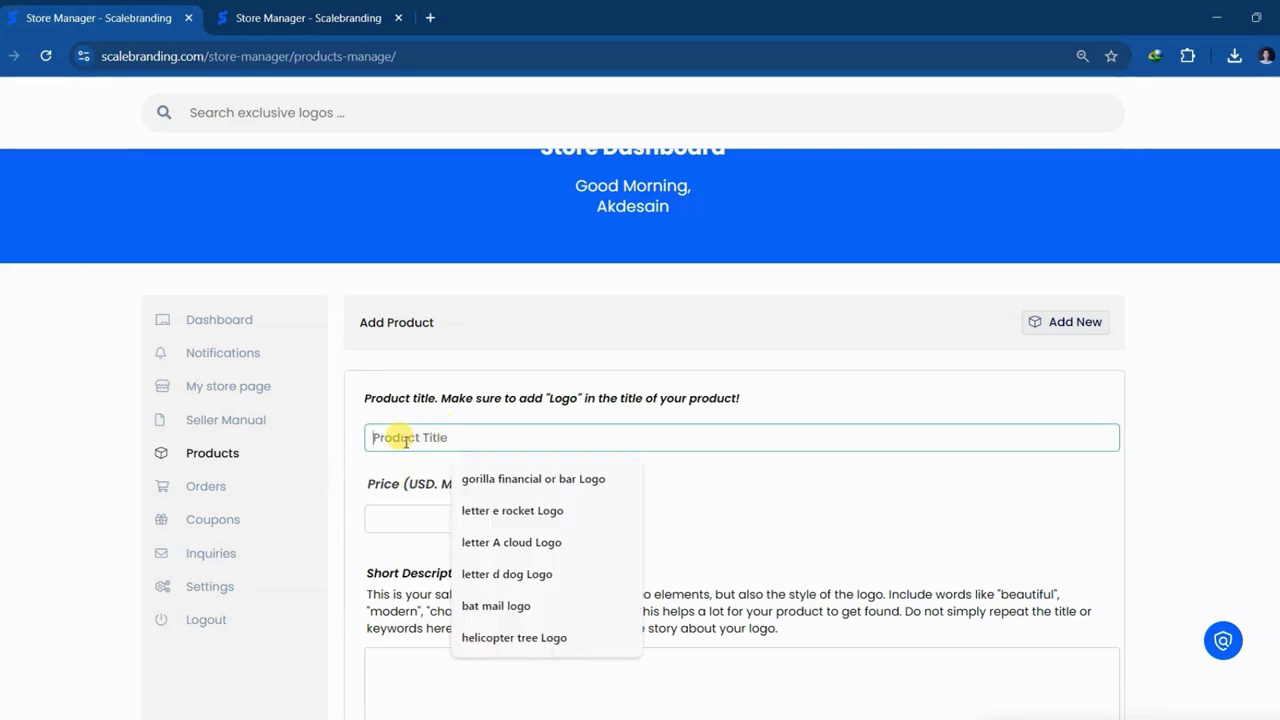
text(SKu)
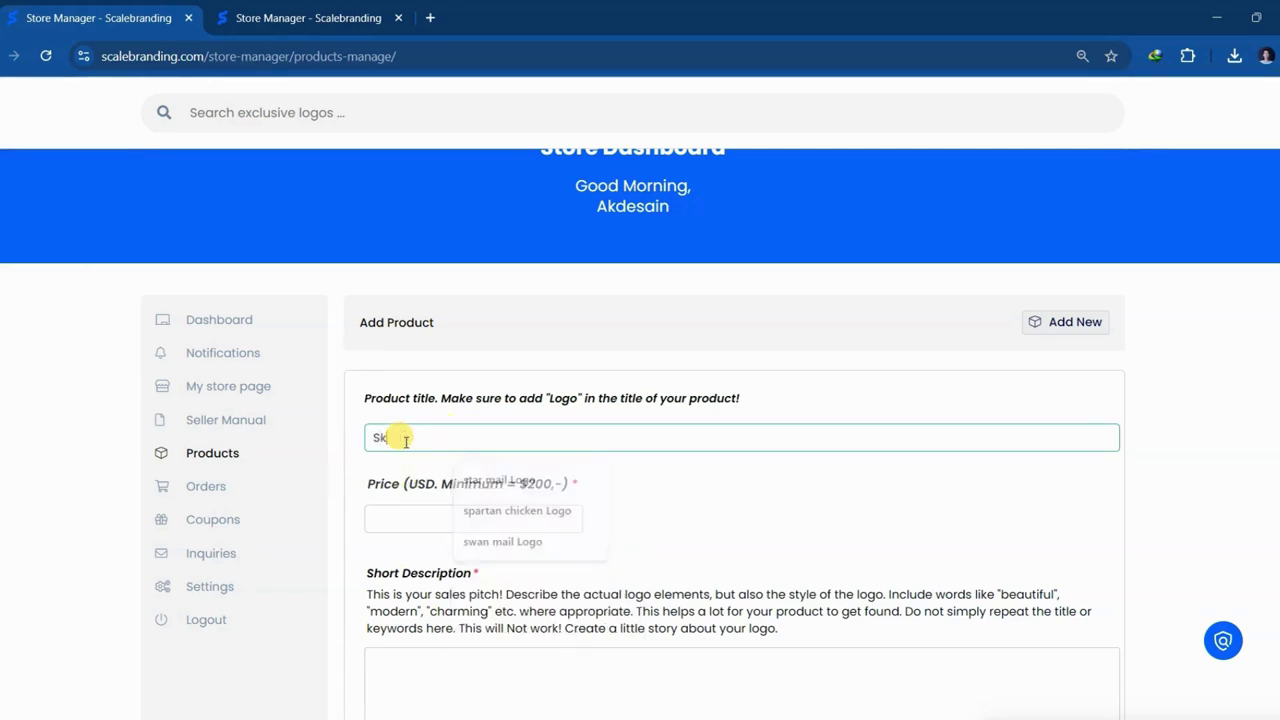
text(ll Pe)
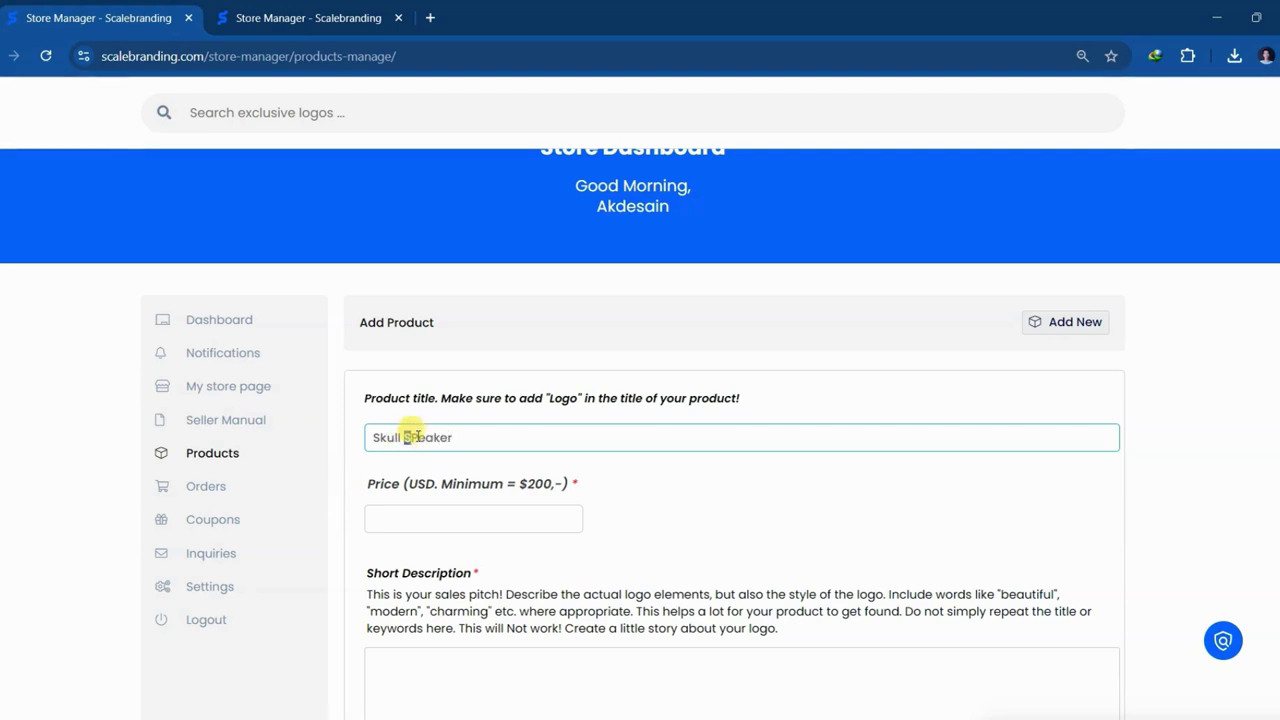
text(p)
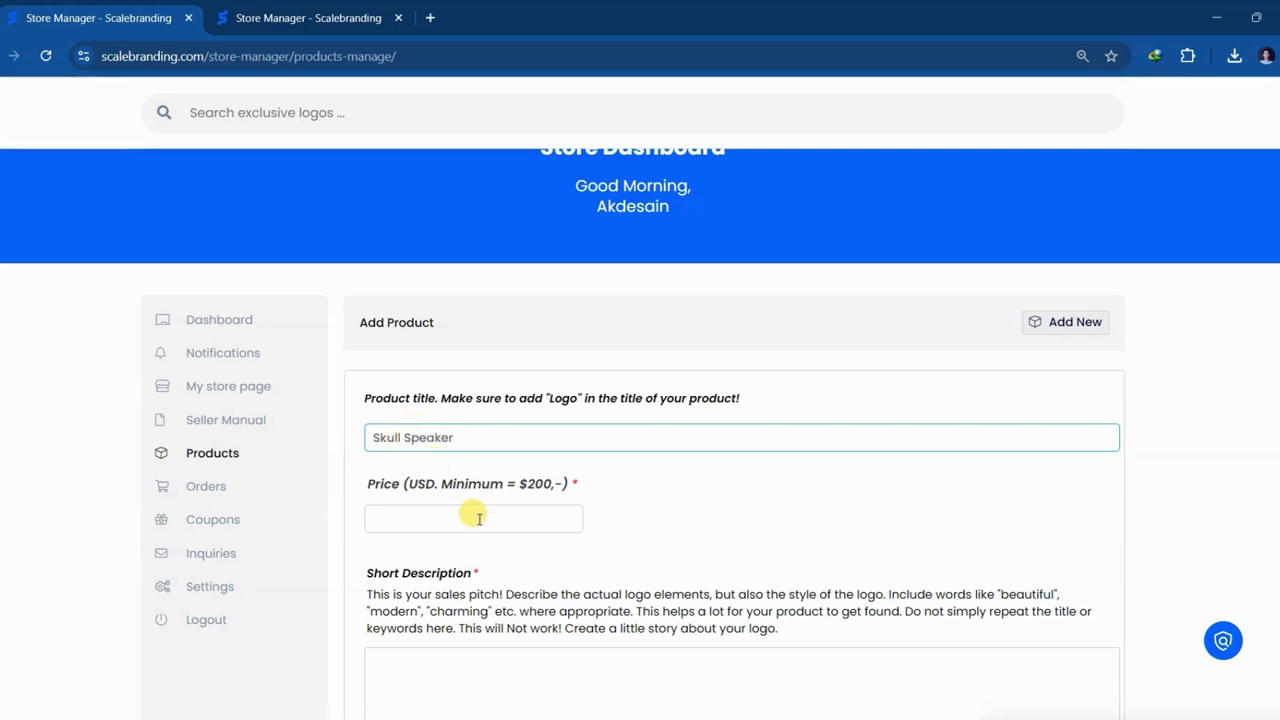
key(End)
text(Logo)
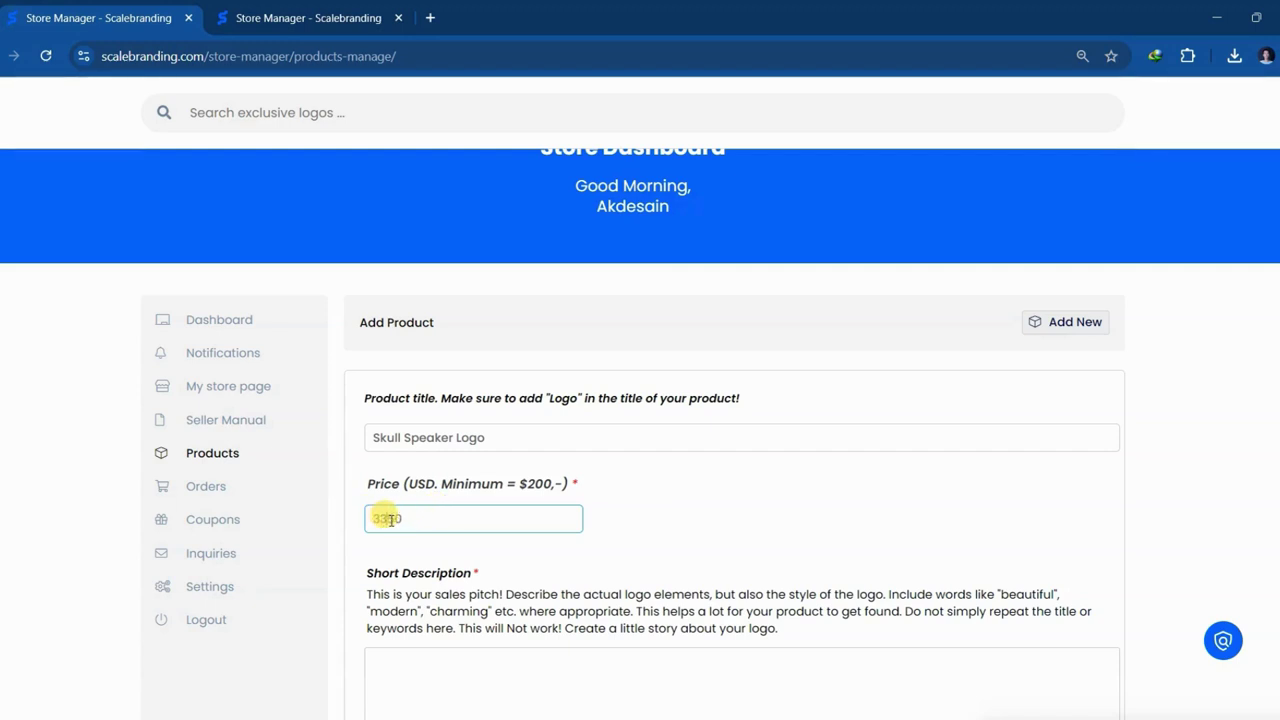
Step: Replace the price with 350 USD
drag(388, 519, 404, 519)
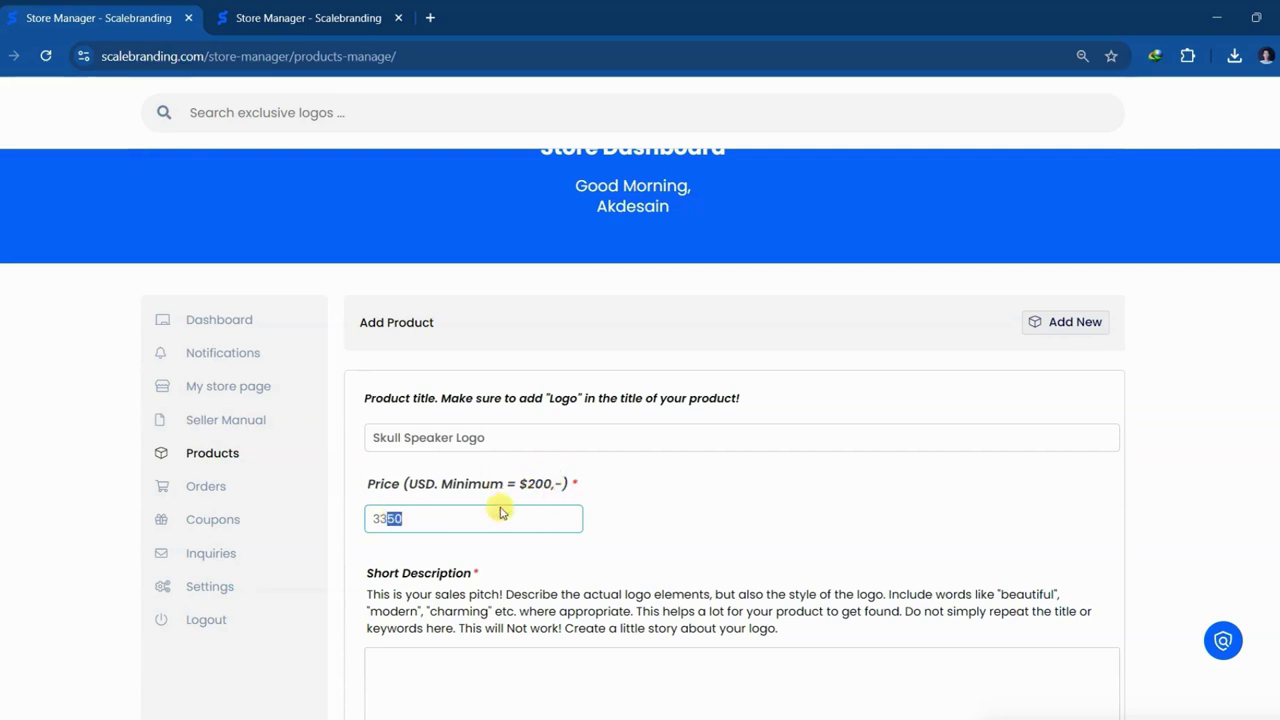
double_click(412, 518)
text(350)
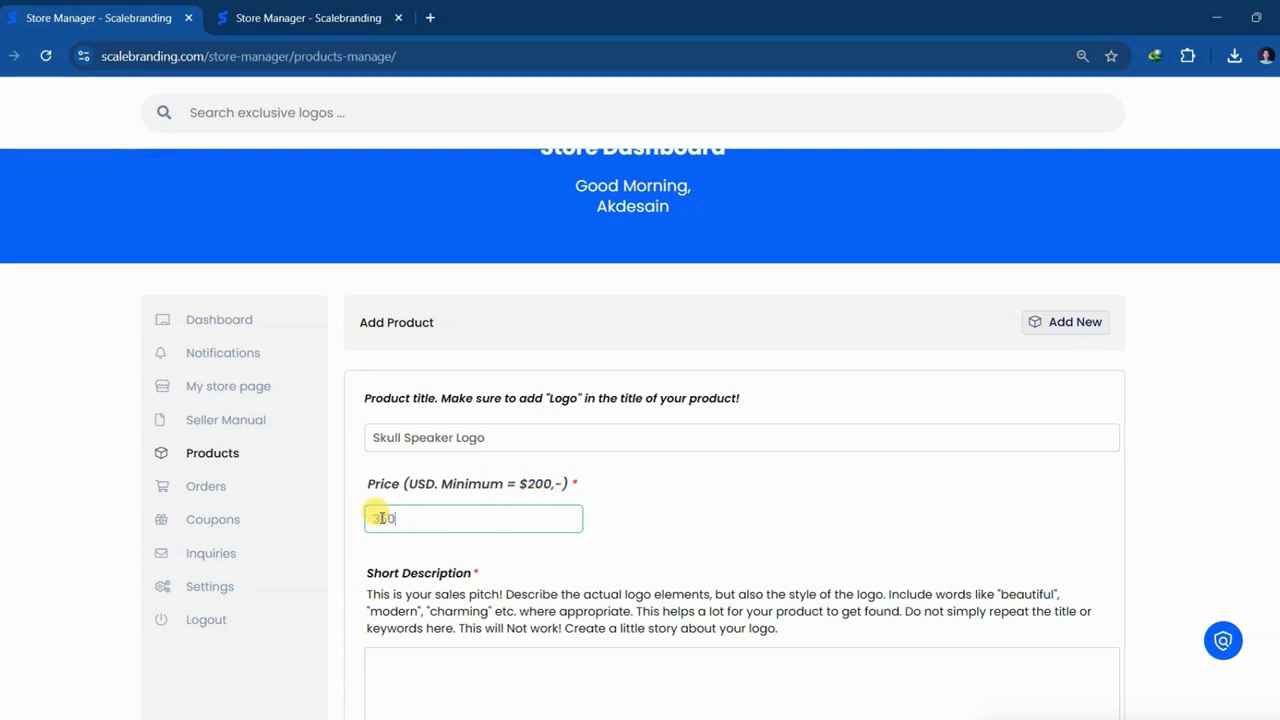
click(438, 660)
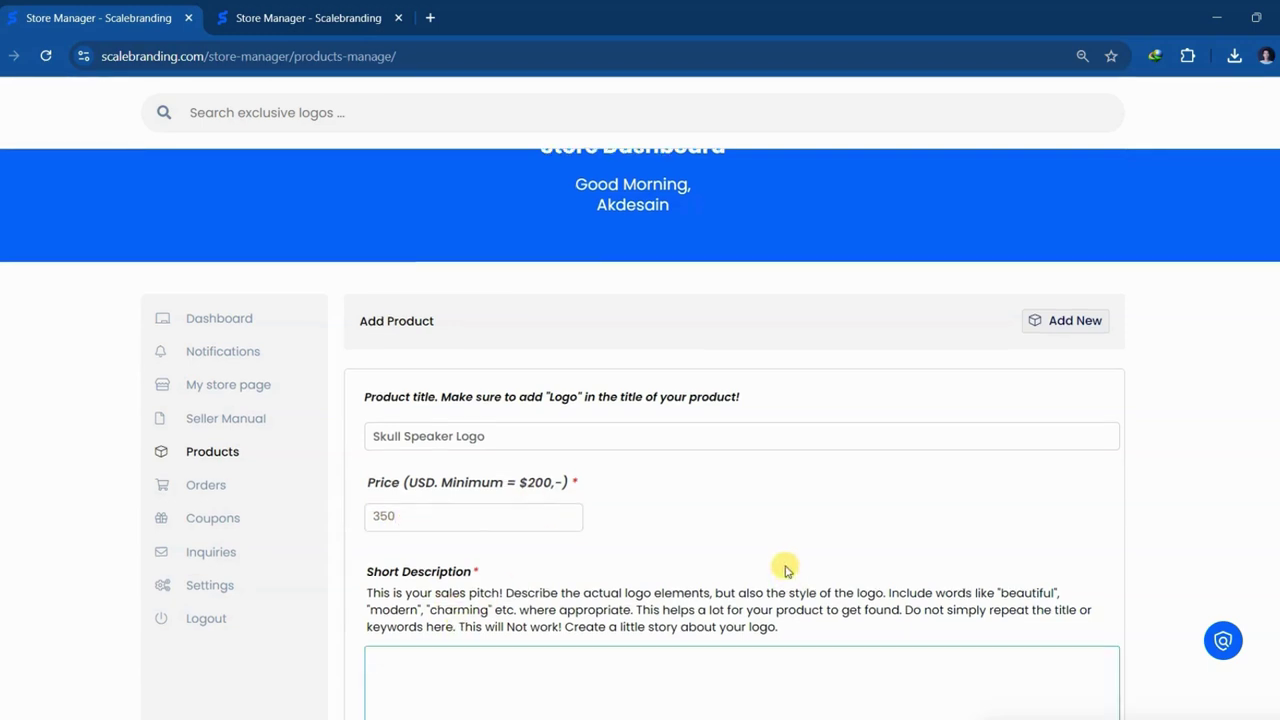
Step: Paste the prepared 32-word pitch, beginning 'This --- offers an ideal solution', into Short Description
scroll(783, 566, down, 3)
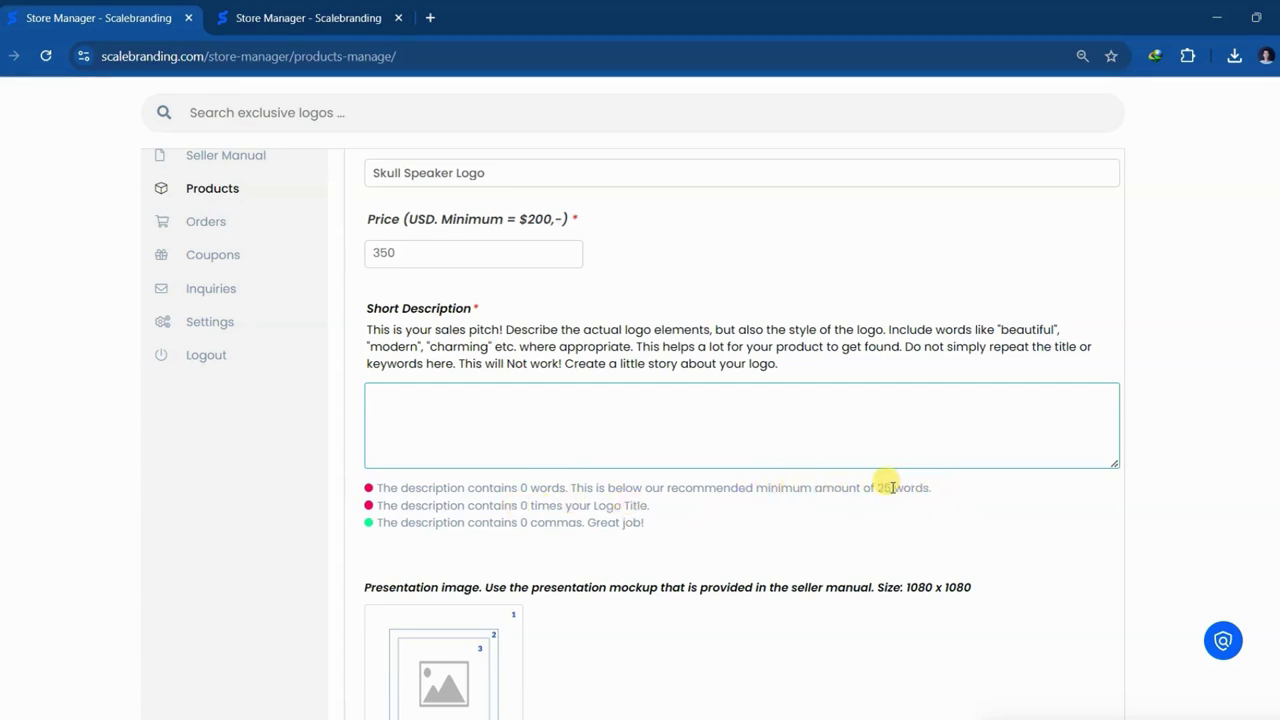
text(This --- offers an ideal solution for crafting a strong brand identity with a contemporary touch. Its design is sleek, versatile, and impactful, ensuring clear readability while effectively showcasing your company name.)
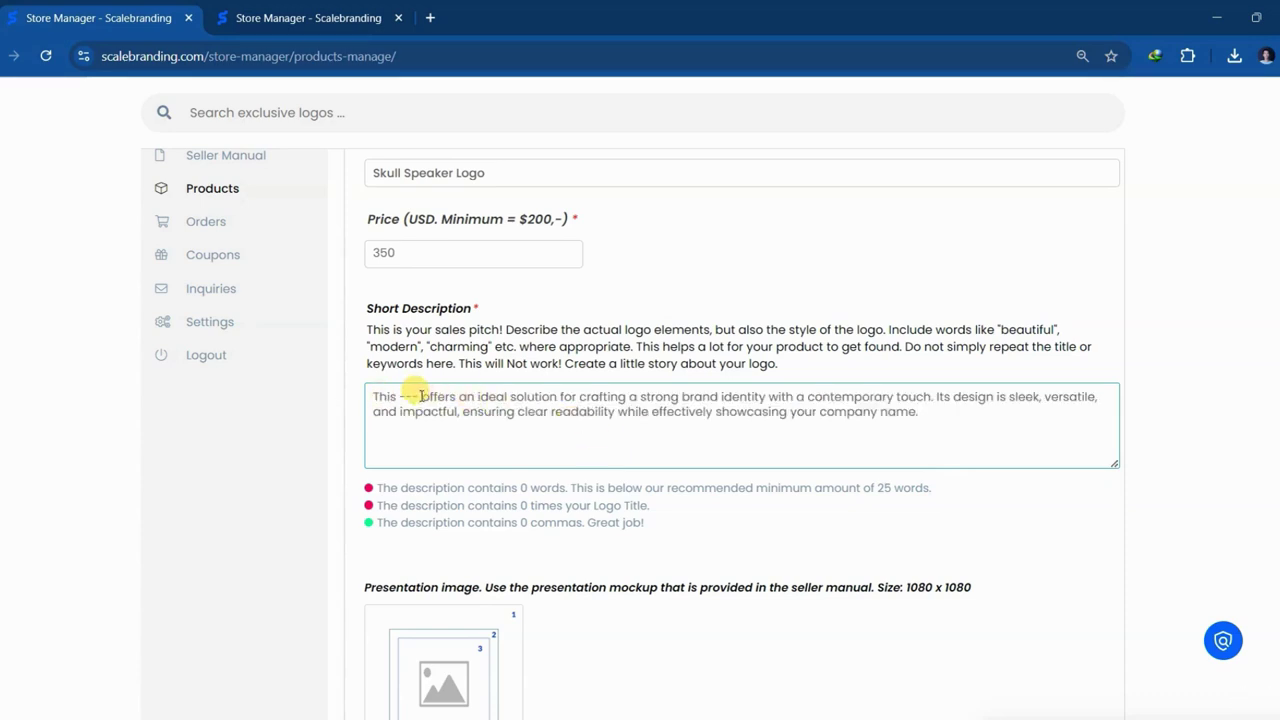
scroll(418, 396, up, 3)
scroll(451, 400, down, 2)
Step: Replace the '---' placeholder and the word 'Its' in the description with 'Skull Speaker Logo'
double_click(470, 261)
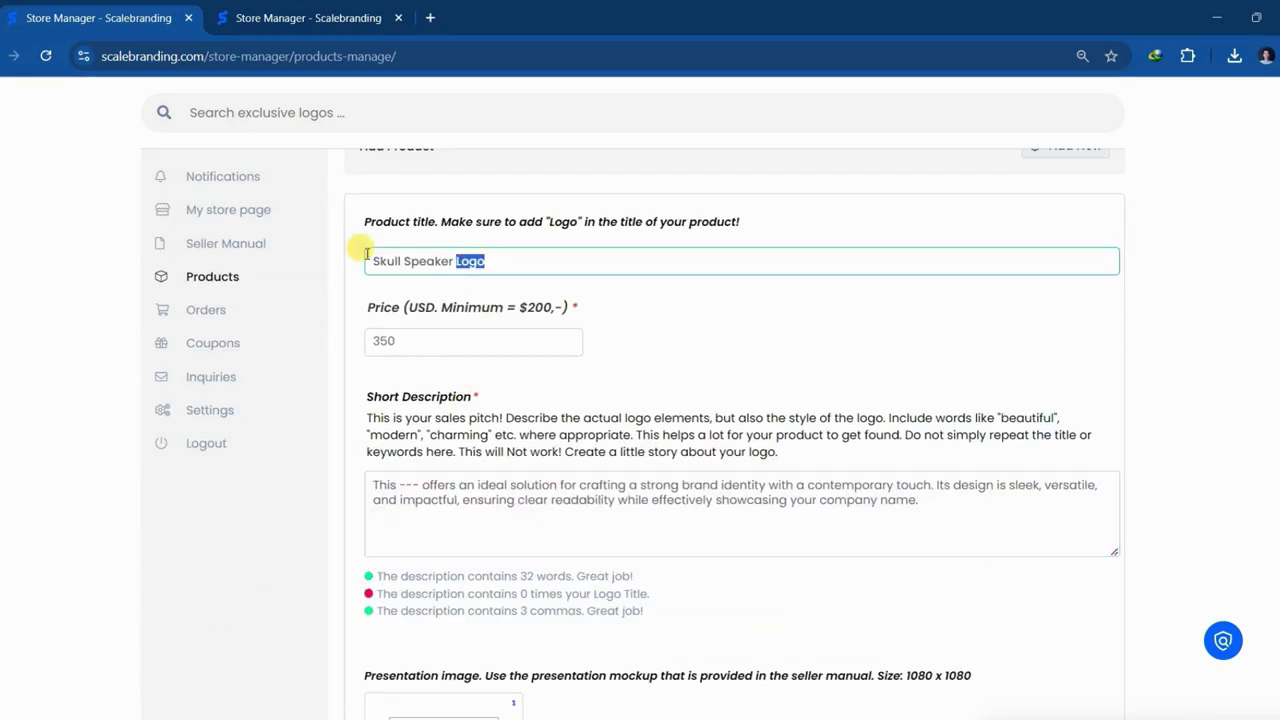
key(ctrl+a)
key(ctrl+c)
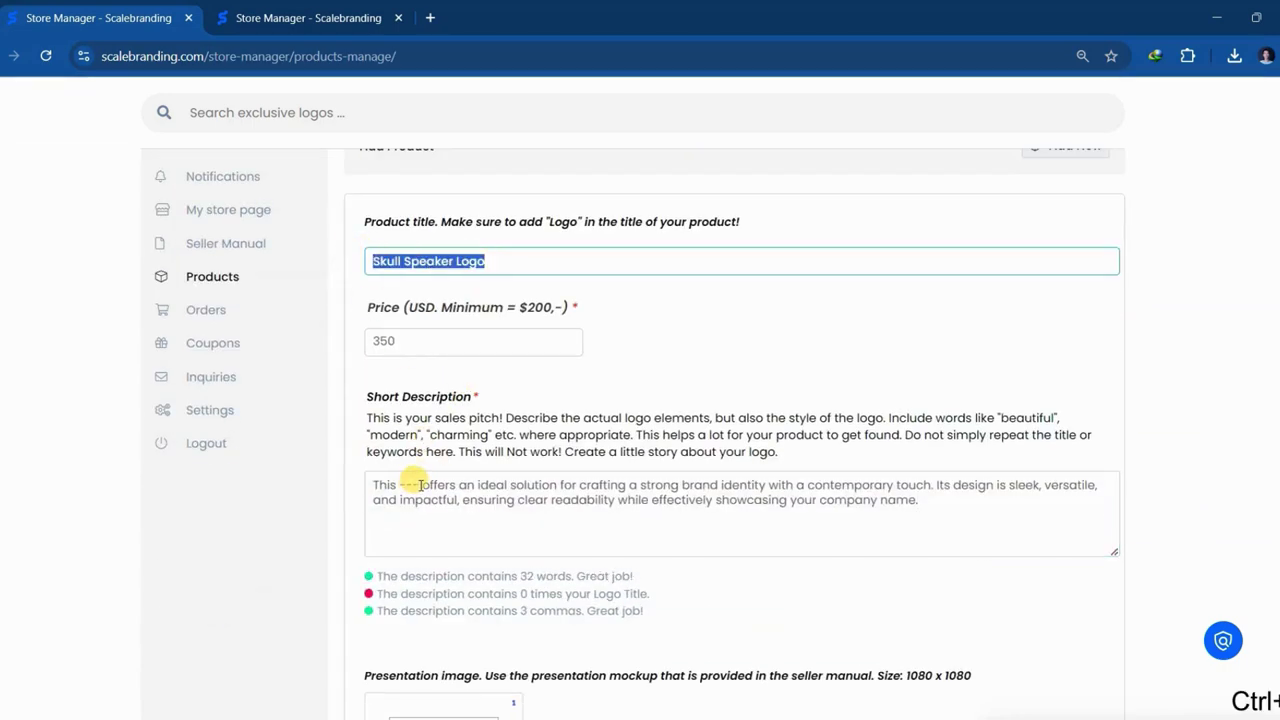
double_click(405, 485)
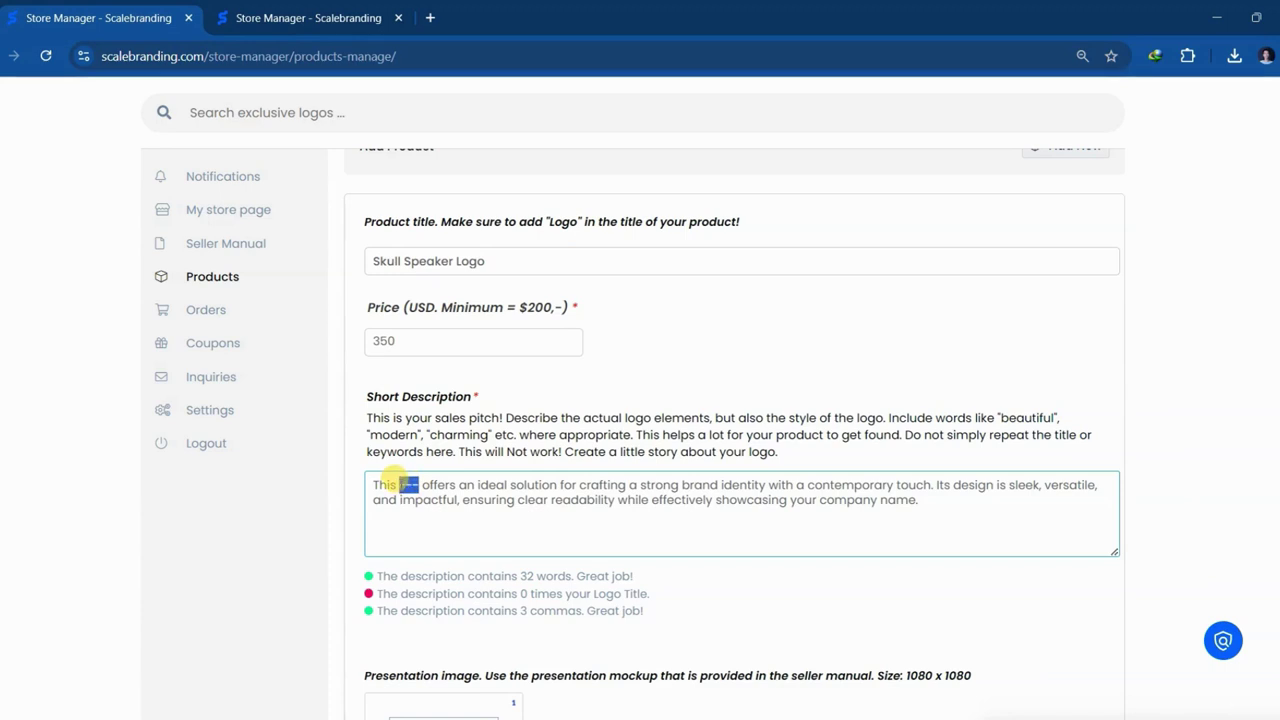
key(ctrl+v)
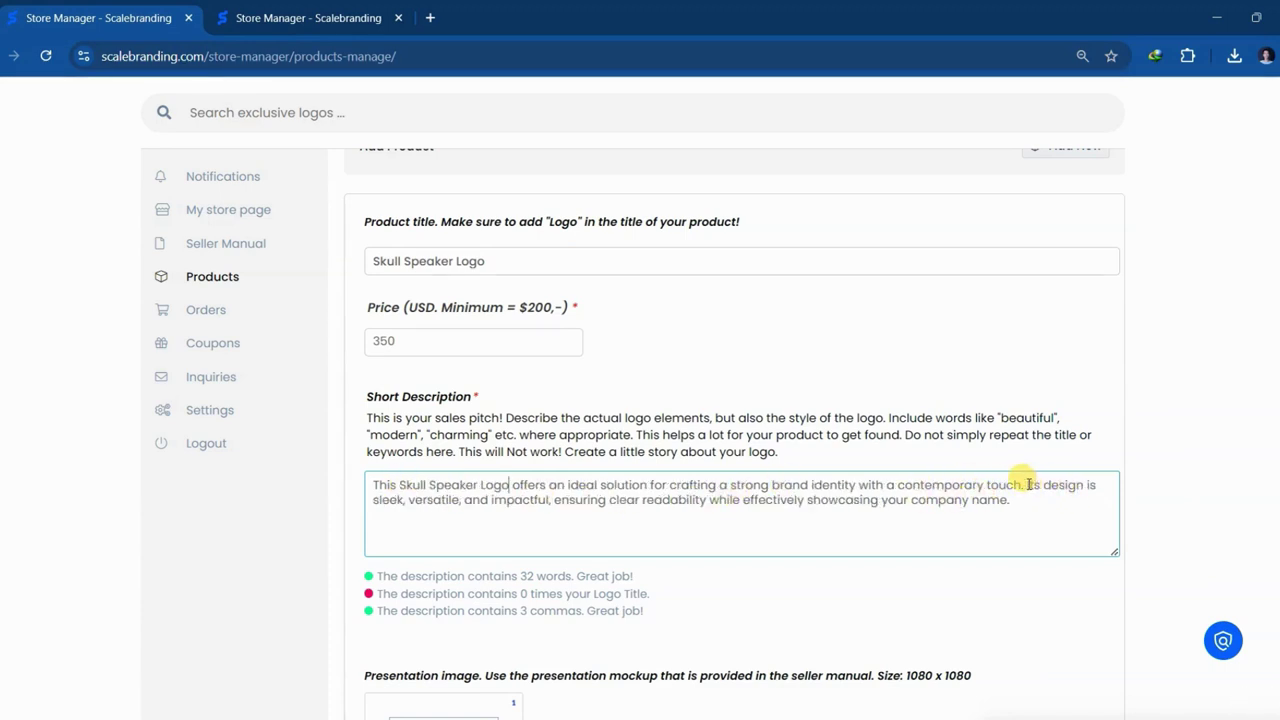
double_click(1033, 485)
key(ctrl+v)
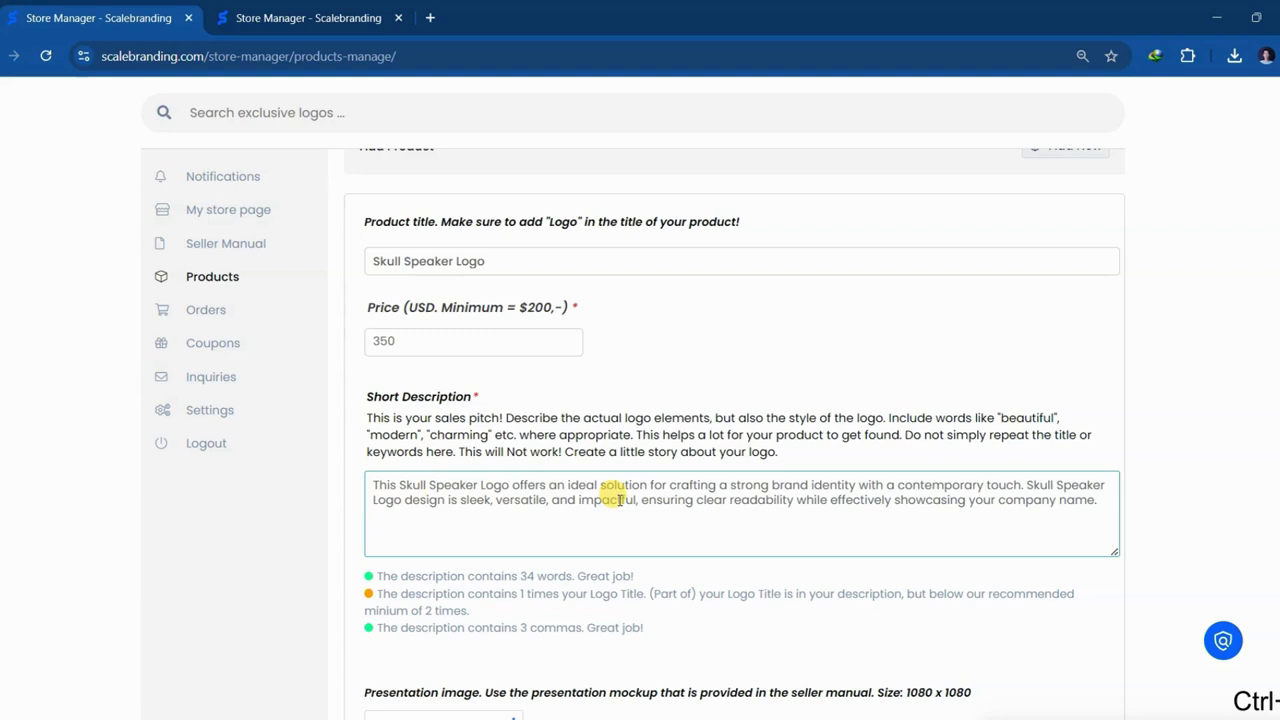
Step: Confirm the description checks pass: 36 words, 2 title mentions, 3 commas
click(614, 613)
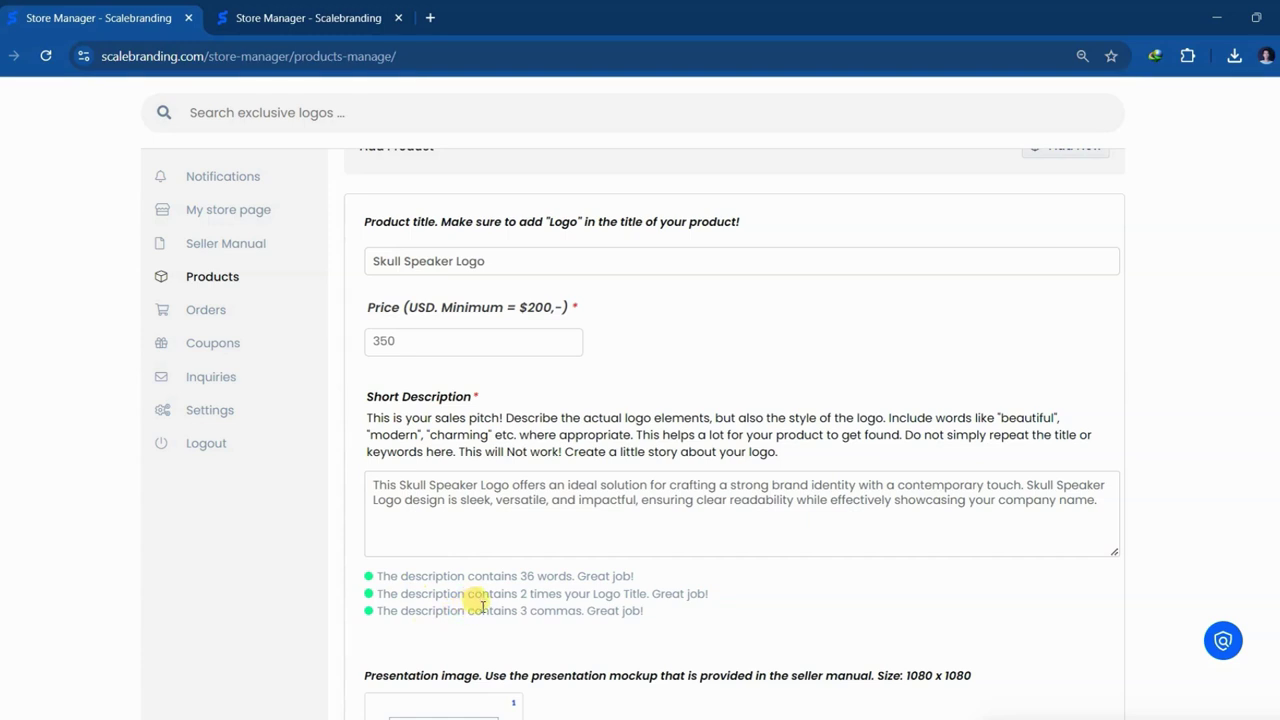
drag(518, 611, 584, 611)
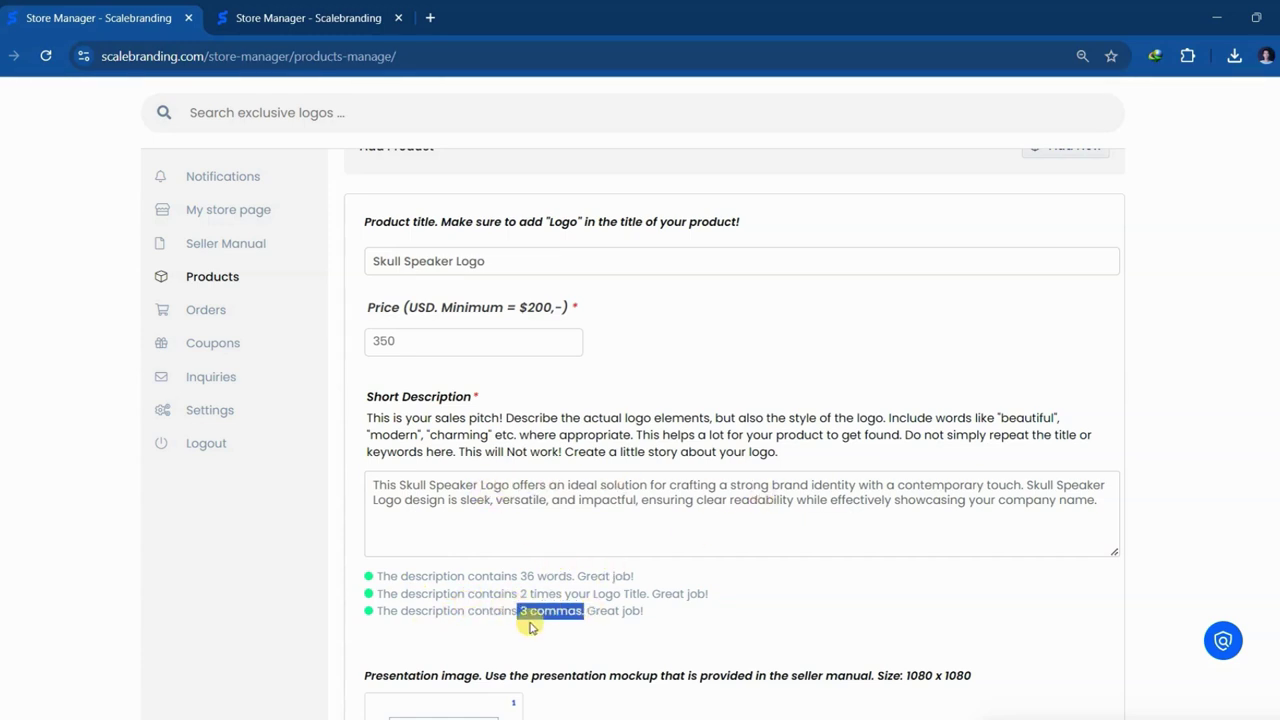
mouse_move(521, 594)
mouse_down()
mouse_move(677, 589)
mouse_move(650, 594)
mouse_up()
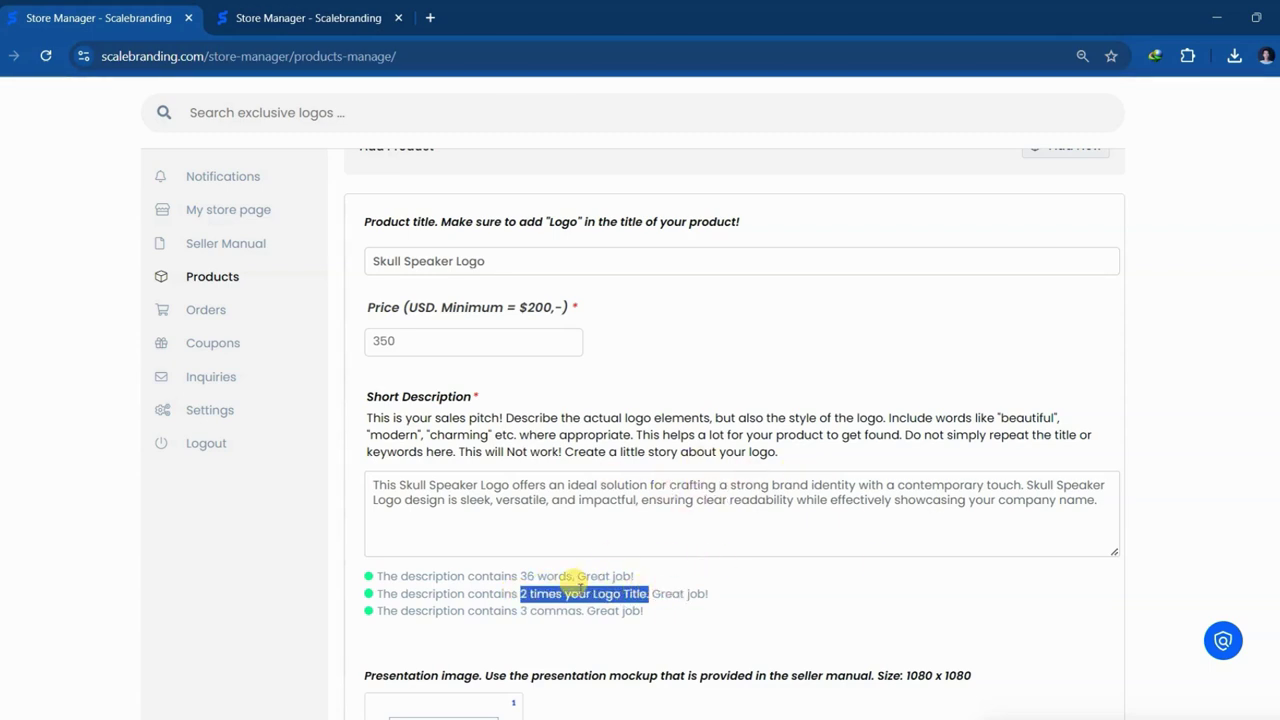
click(498, 590)
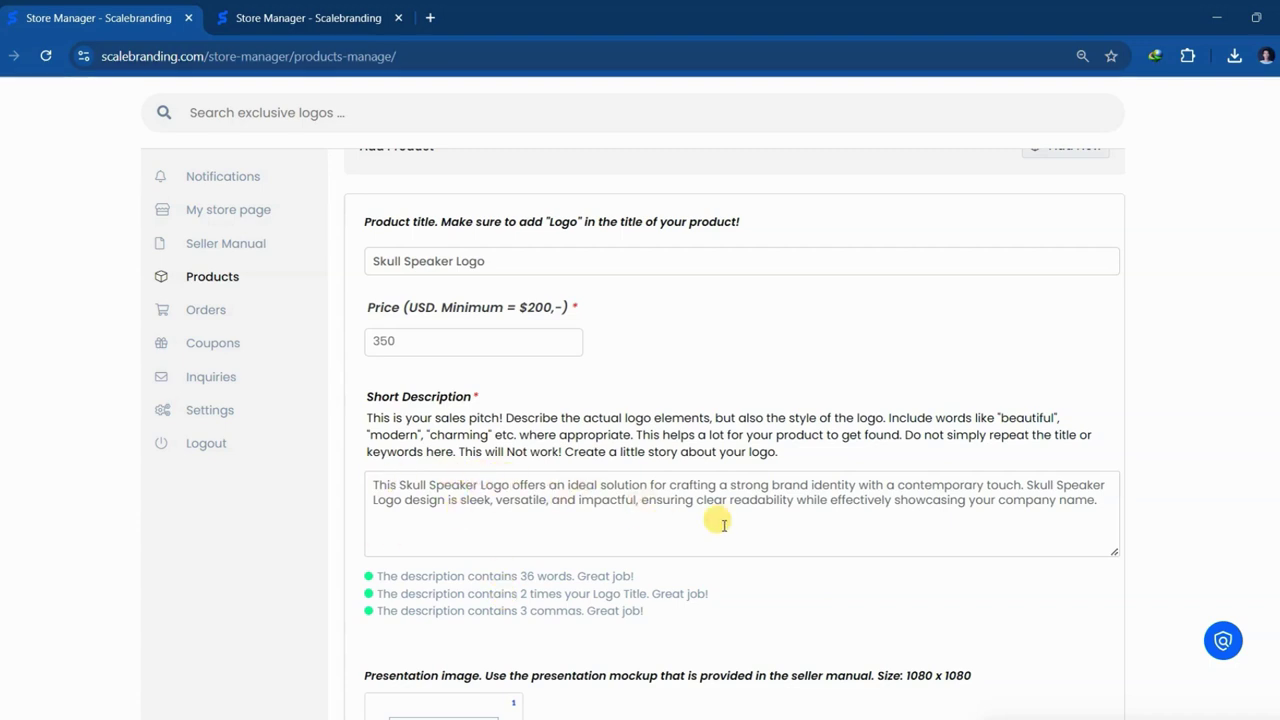
Step: Browse the computer for a presentation image, reaching the skull speaker folder
scroll(715, 530, down, 4)
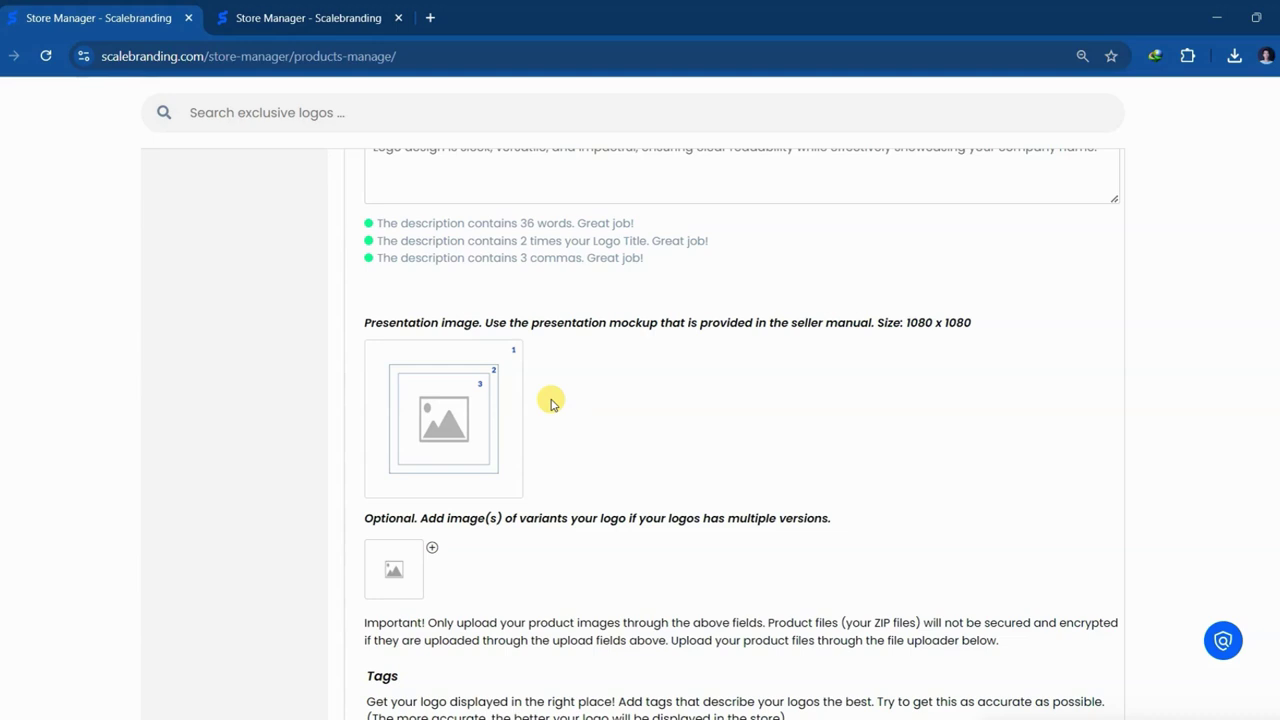
click(455, 423)
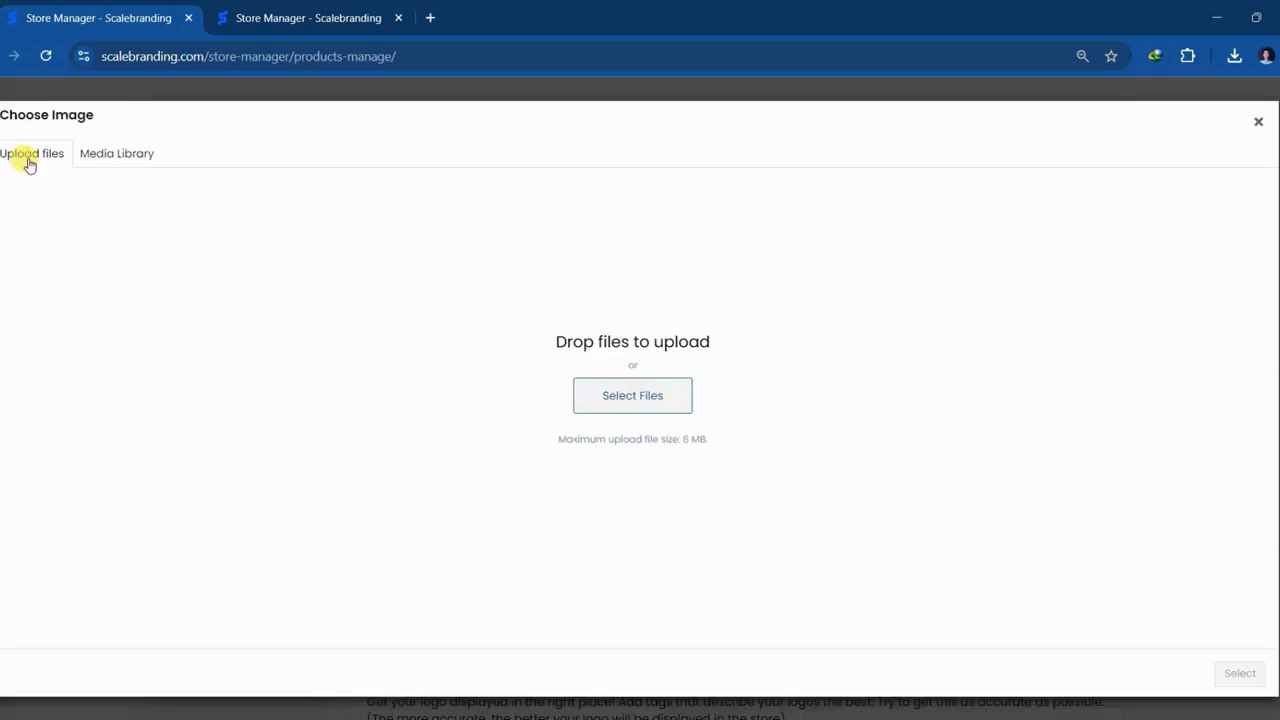
click(603, 400)
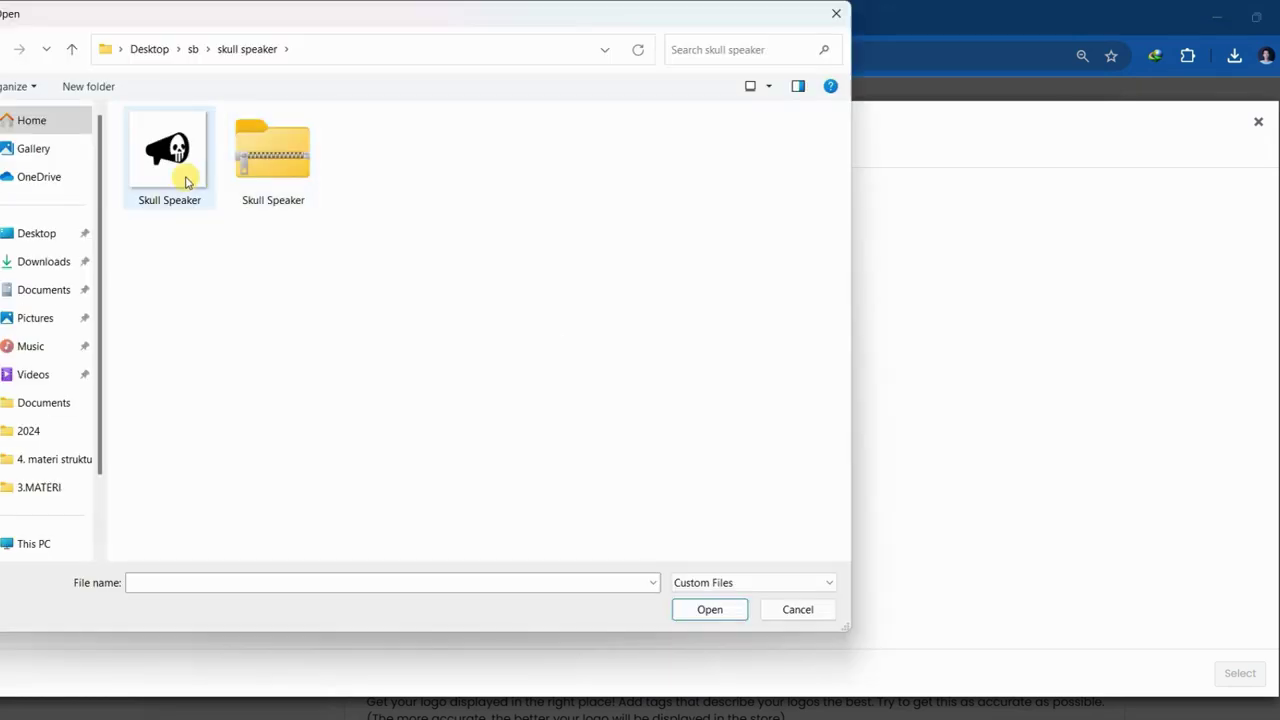
Step: Upload both Skull Speaker files, the .jpg image and the .zip archive
mouse_move(176, 249)
mouse_down()
mouse_move(315, 153)
mouse_move(272, 135)
mouse_up()
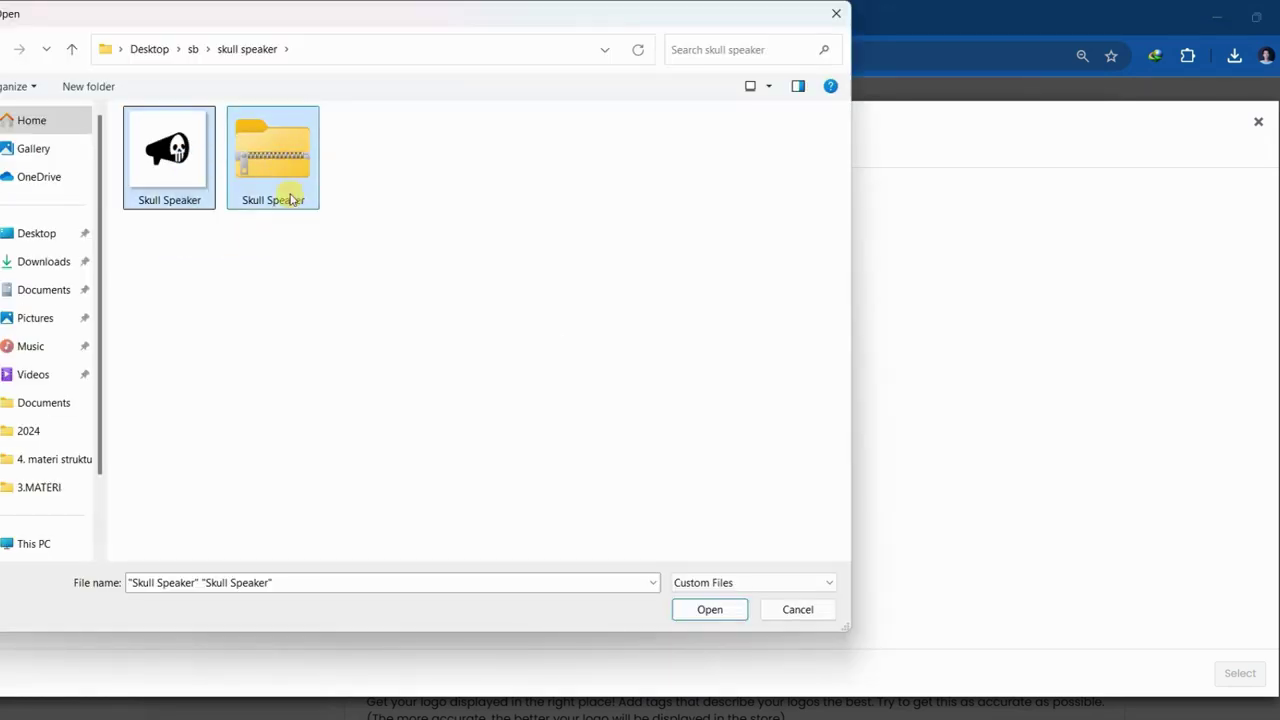
click(710, 614)
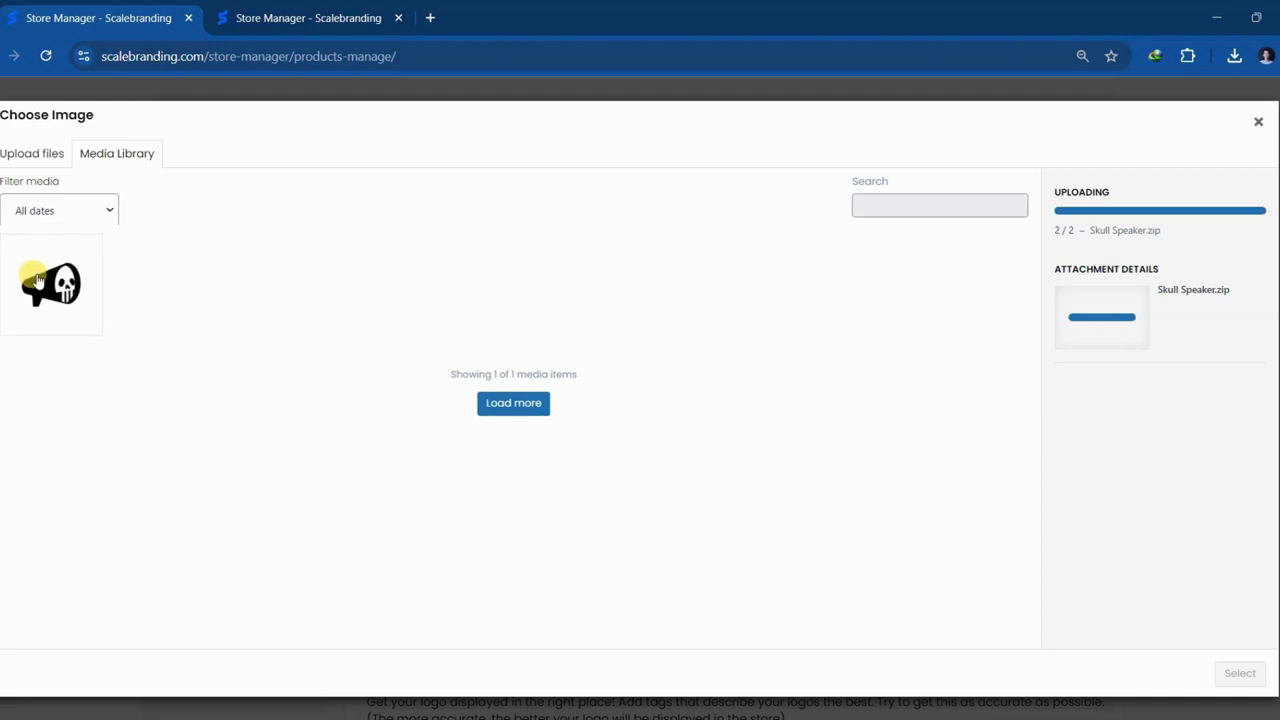
Step: Set Skull-Speaker.jpg (1080 by 1080) as the presentation image
click(38, 286)
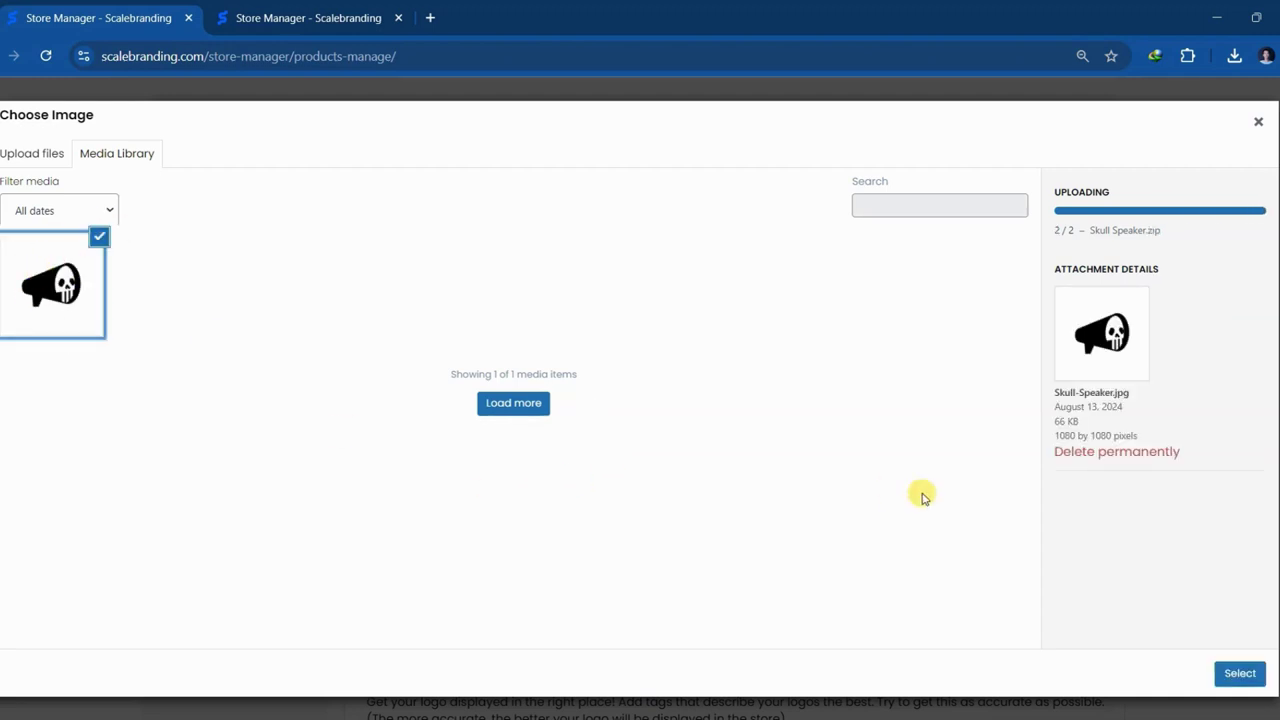
click(1238, 675)
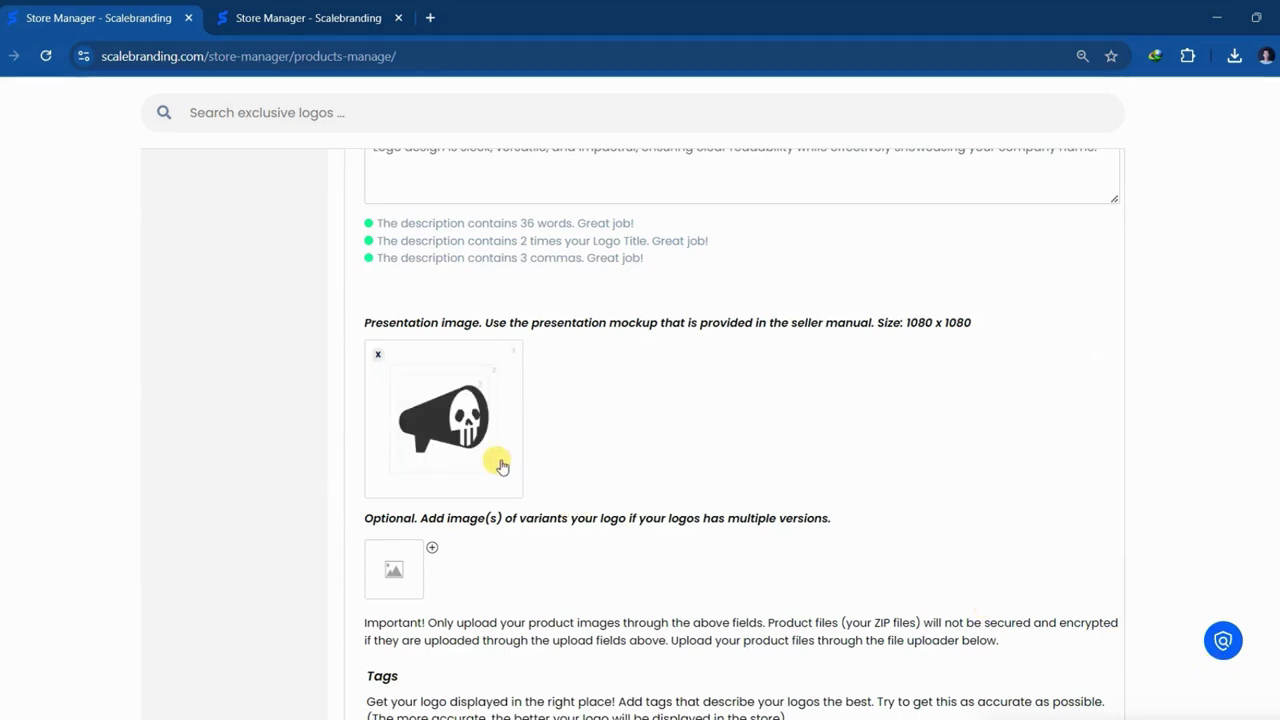
Step: Add the tags skull, speaker, loud, quote, night and hallowen to the listing
scroll(550, 440, down, 2)
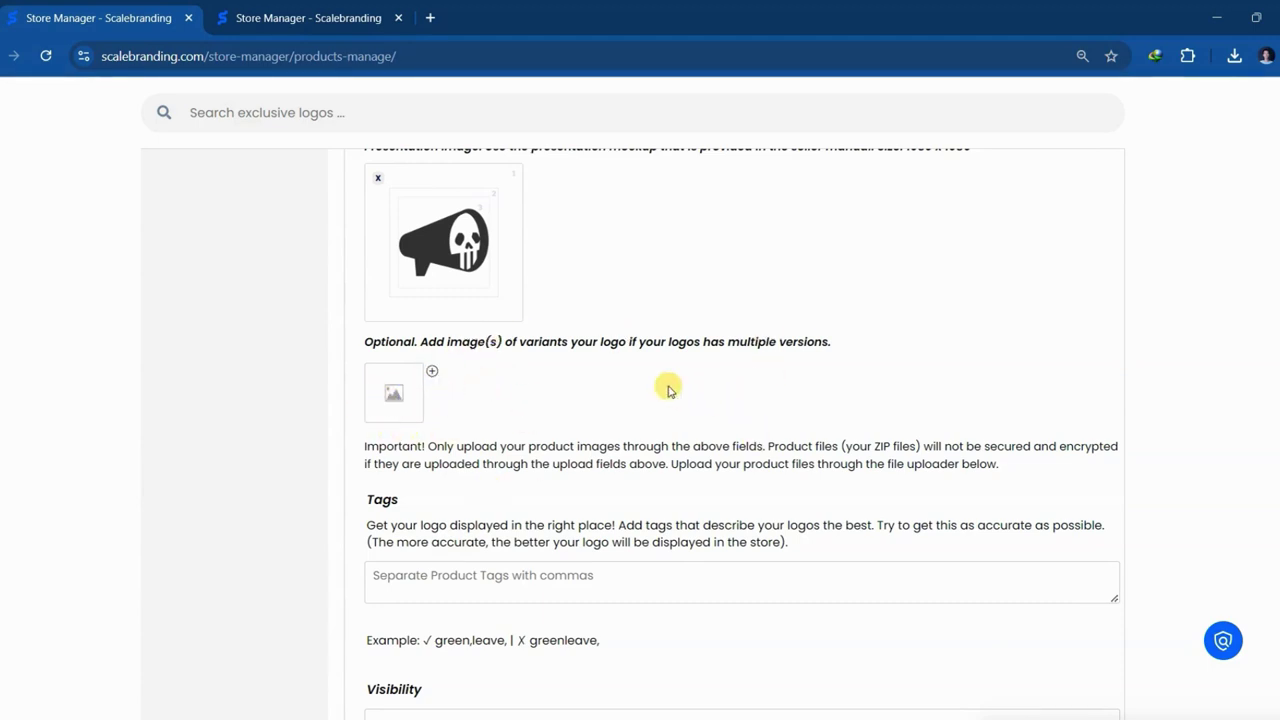
scroll(560, 383, down, 3)
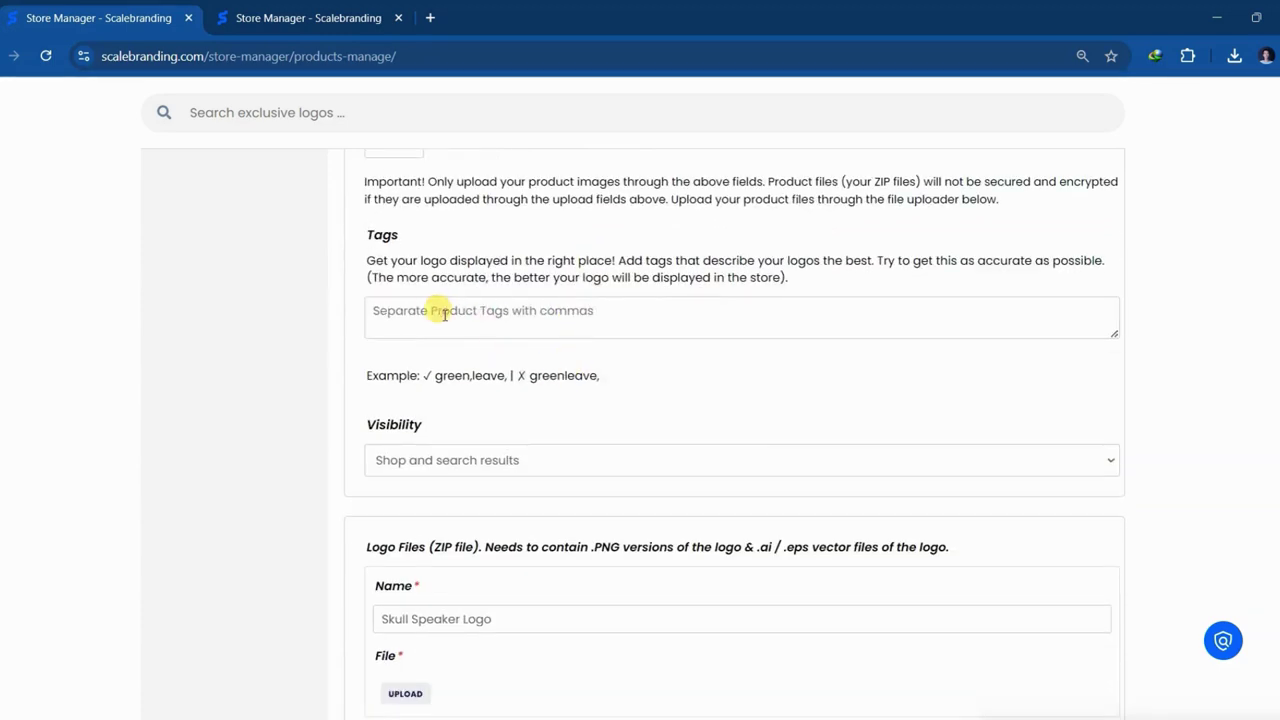
click(398, 314)
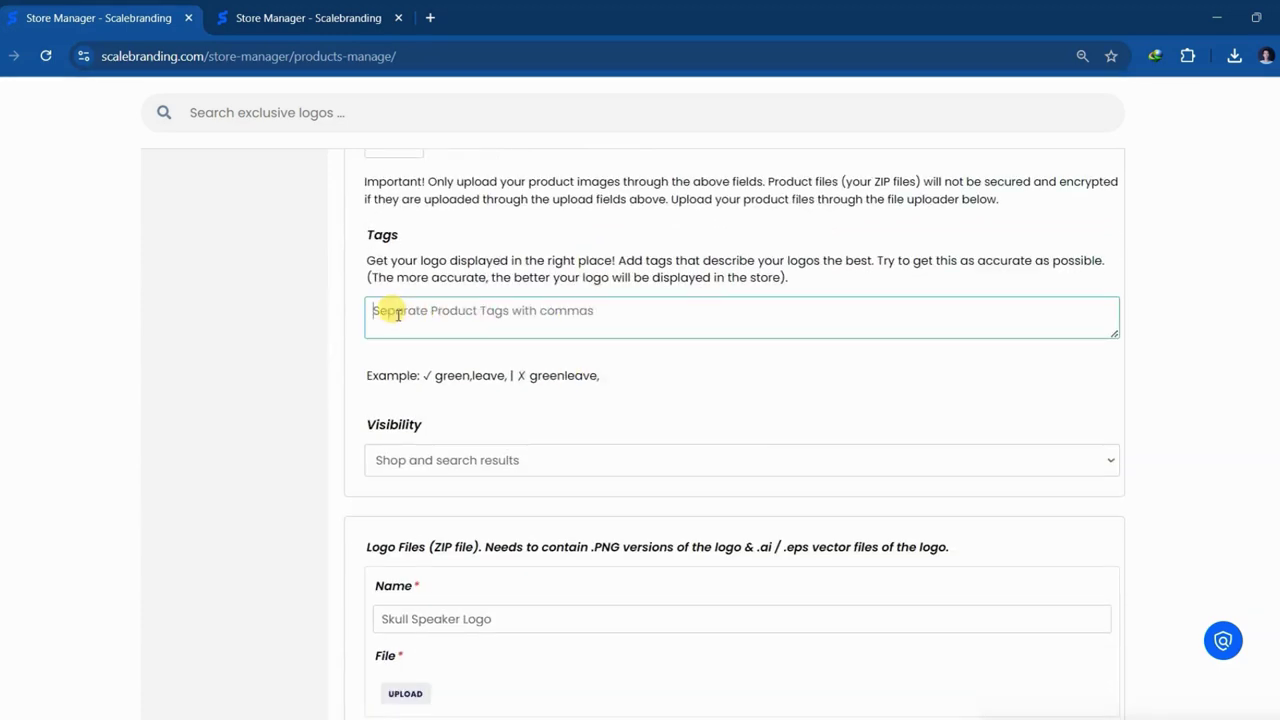
text(skull)
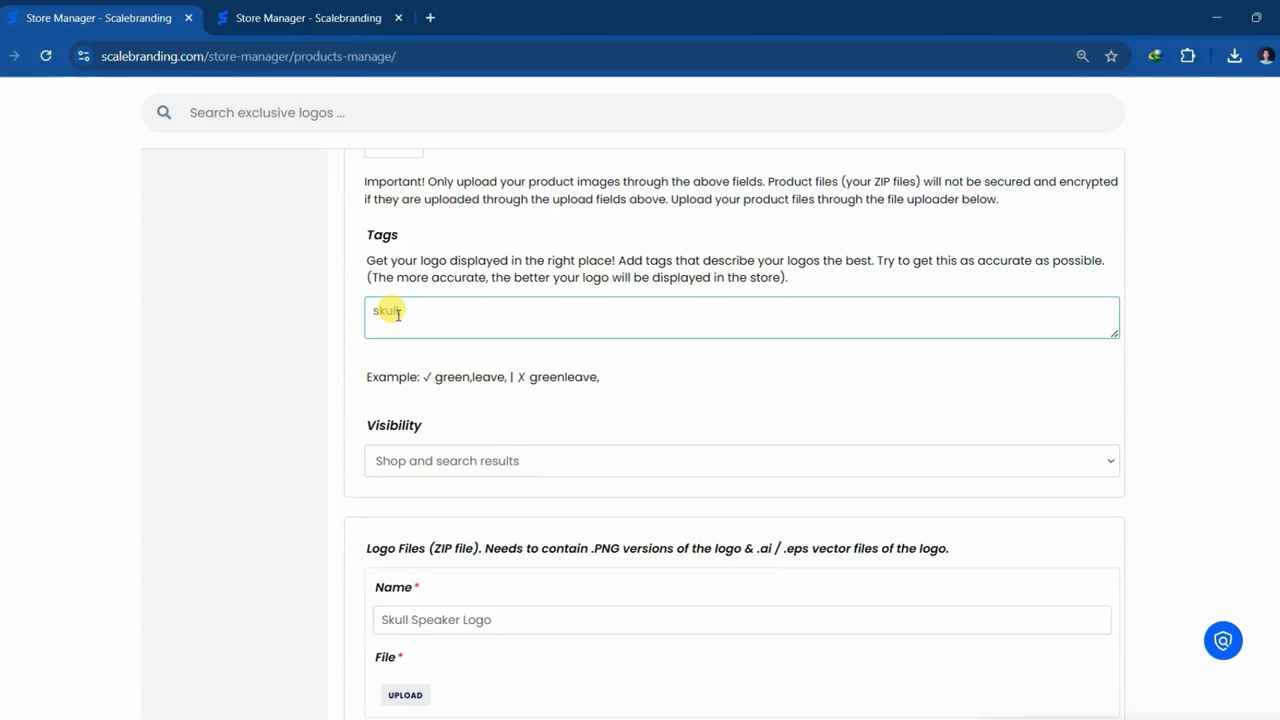
text(,)
scroll(486, 400, up, 3)
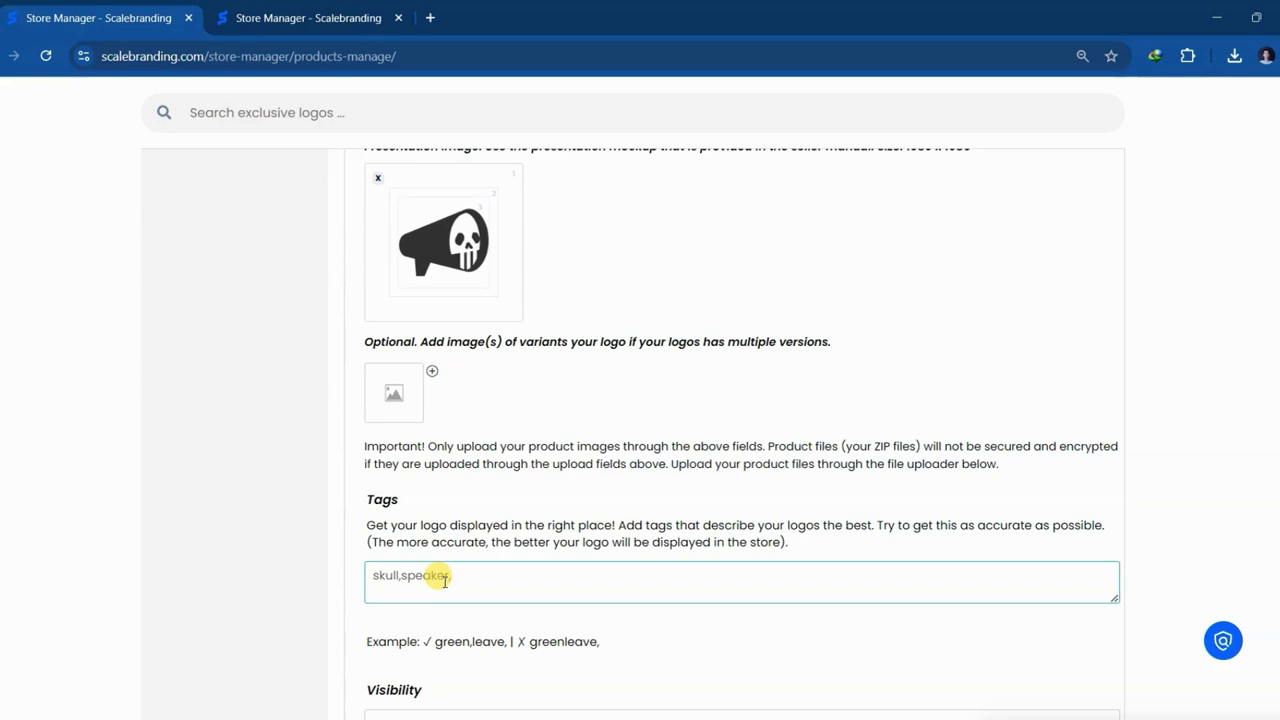
text(loud,quote,nig)
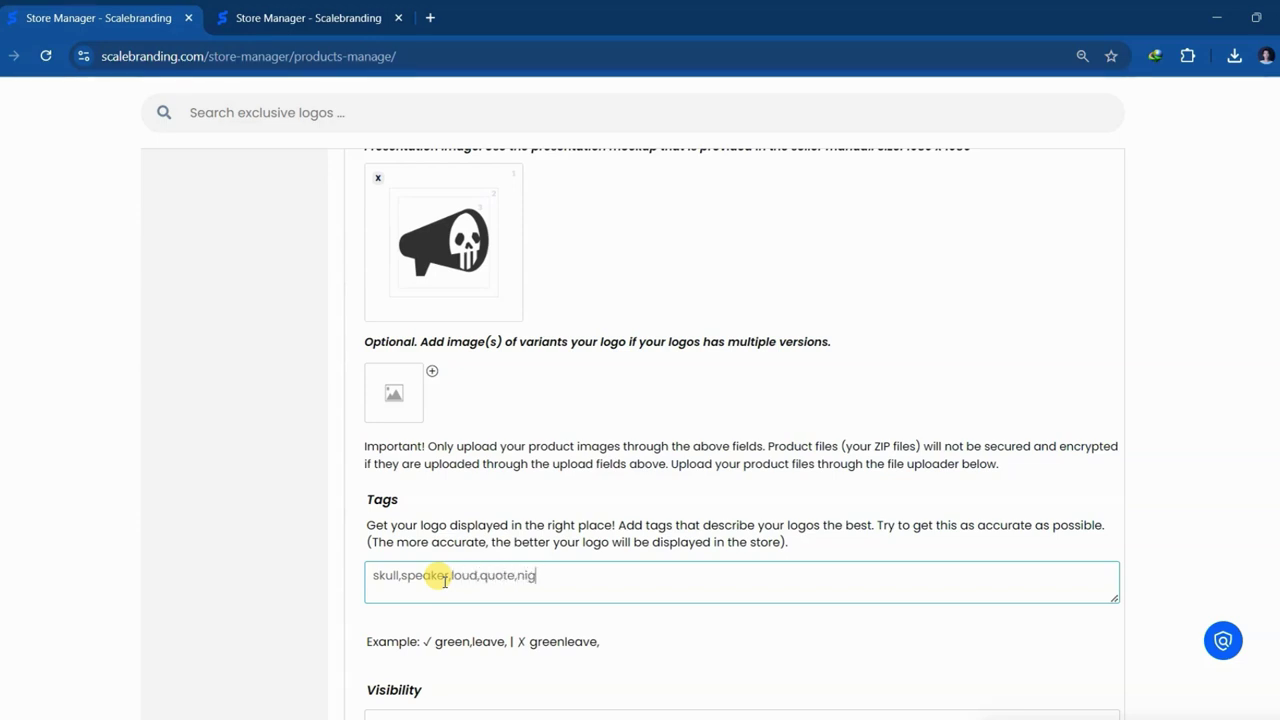
text(n)
text(,hallowen,)
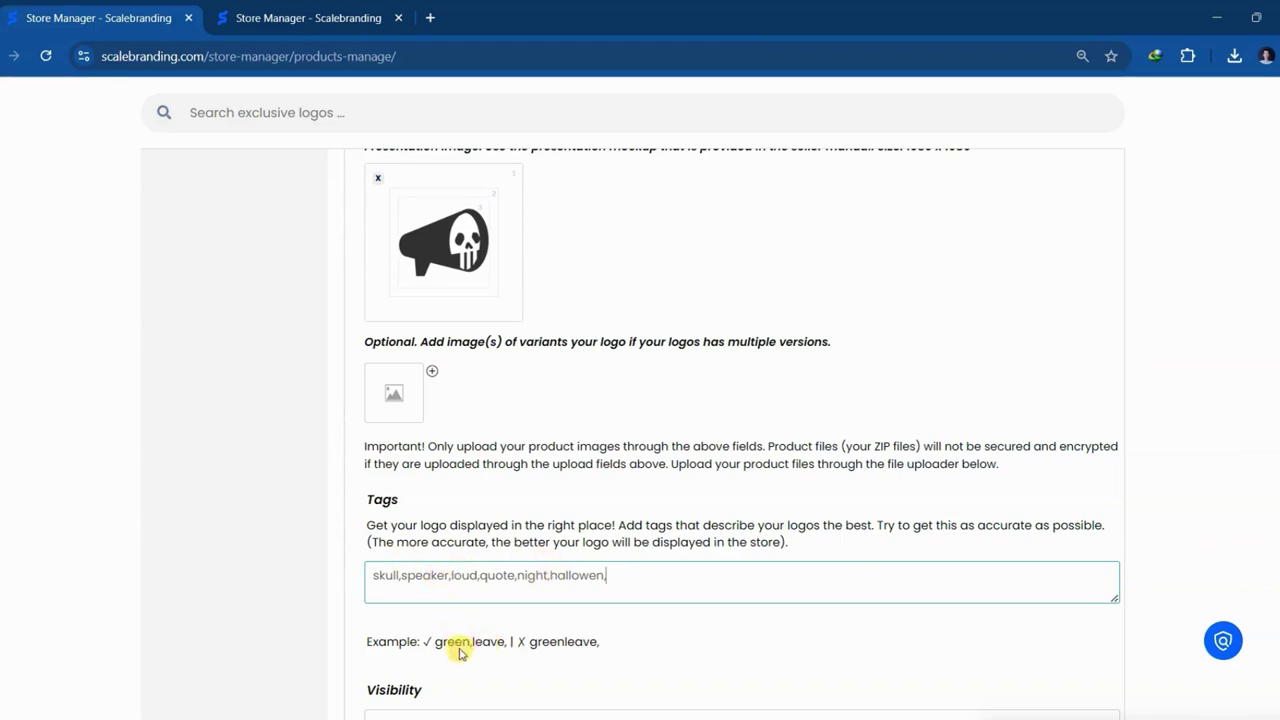
scroll(470, 648, down, 2)
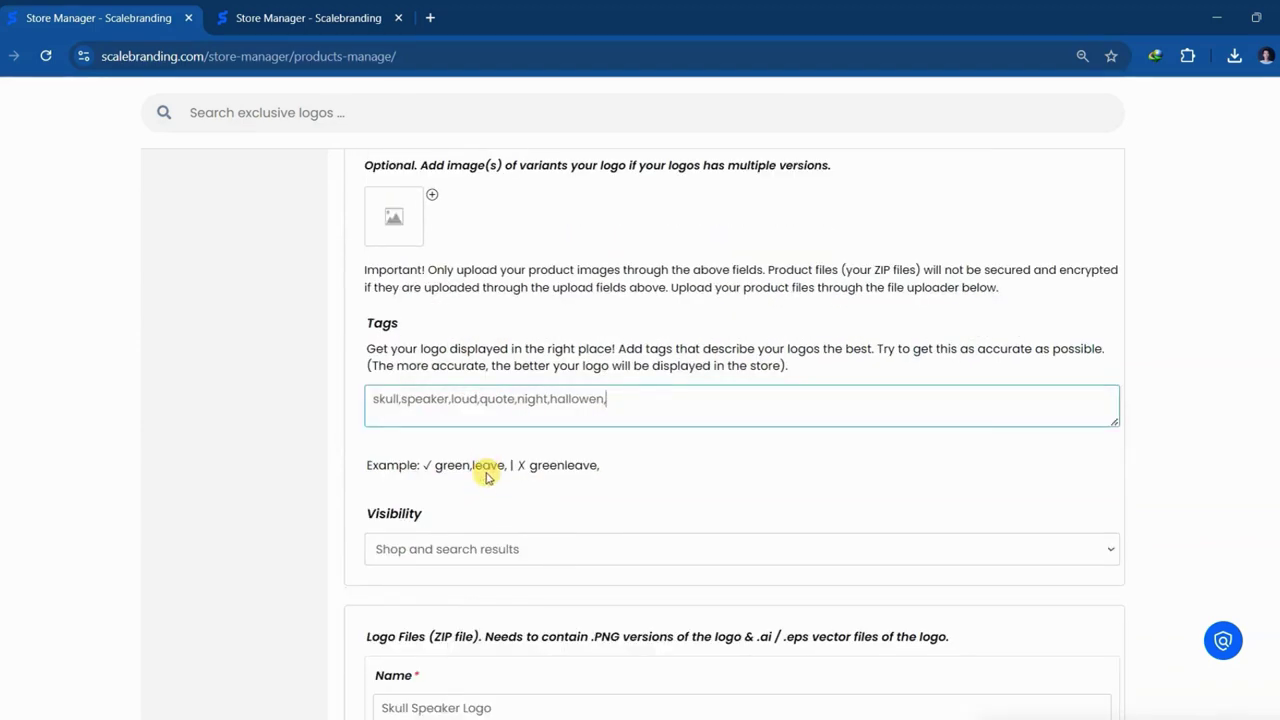
scroll(485, 462, down, 3)
click(449, 284)
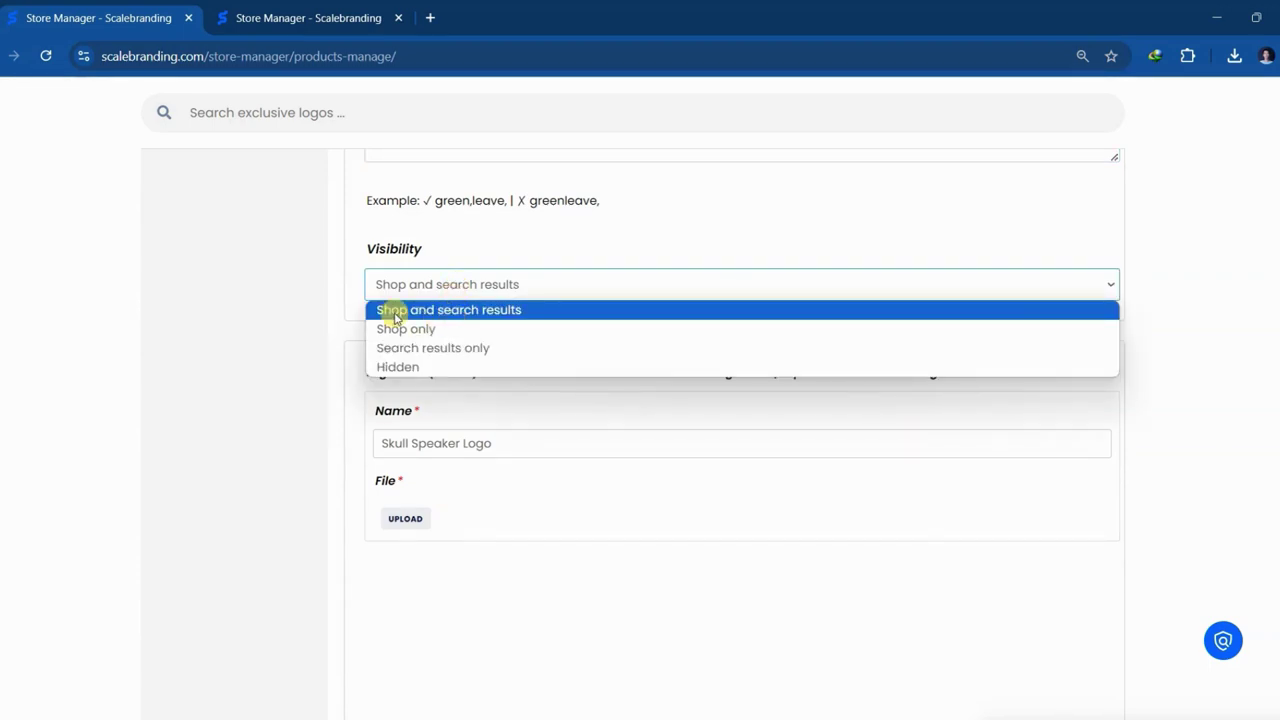
Step: Keep visibility at Shop and search results and attach Skull-Speaker.zip as the logo file
click(395, 312)
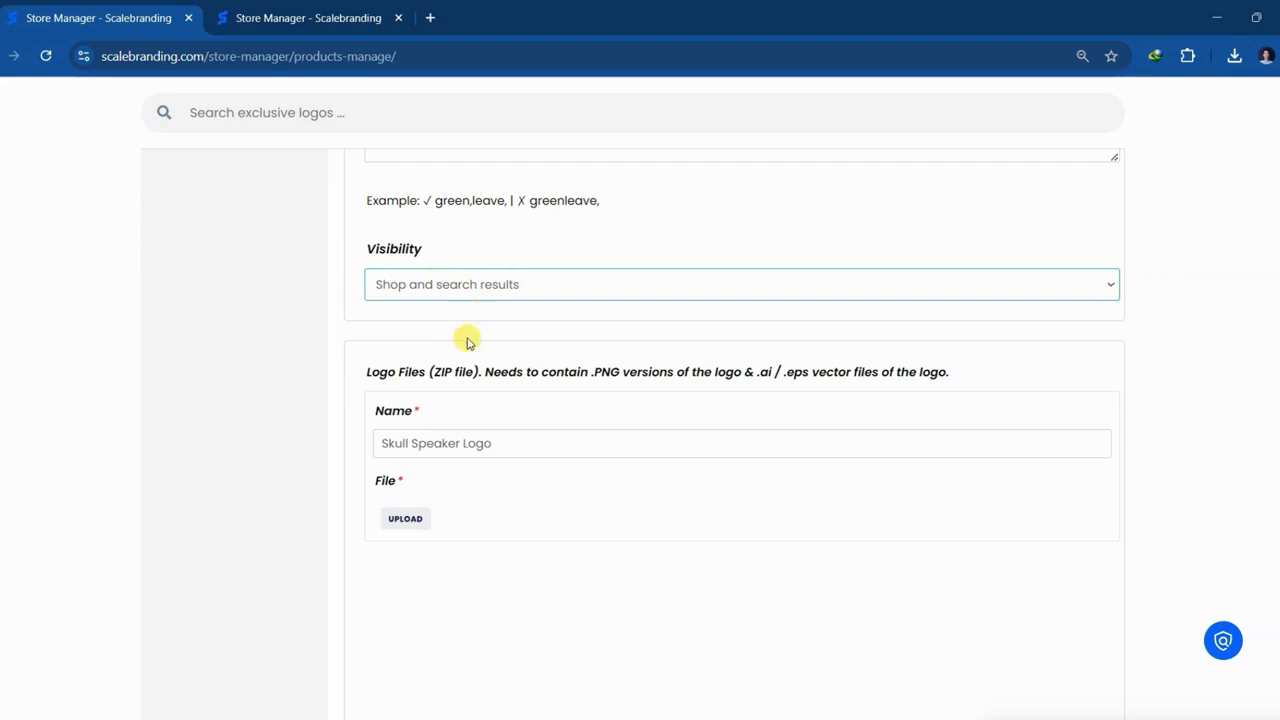
click(410, 520)
click(422, 522)
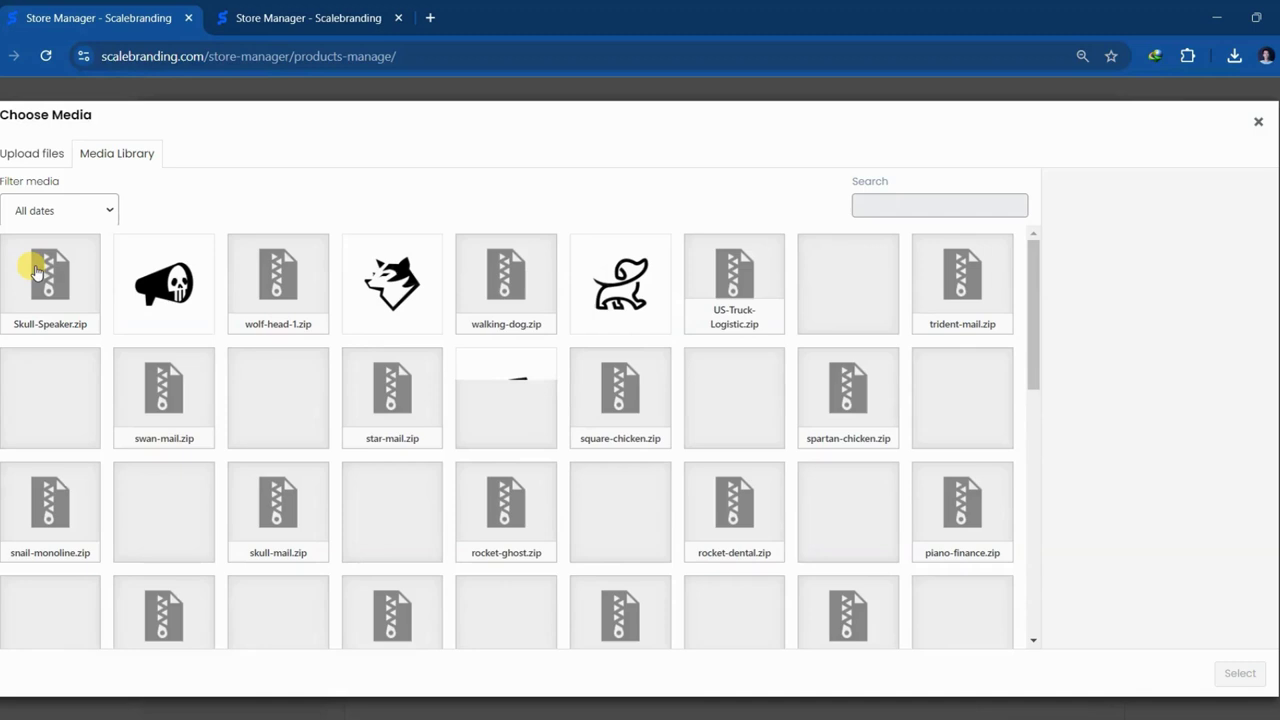
click(44, 264)
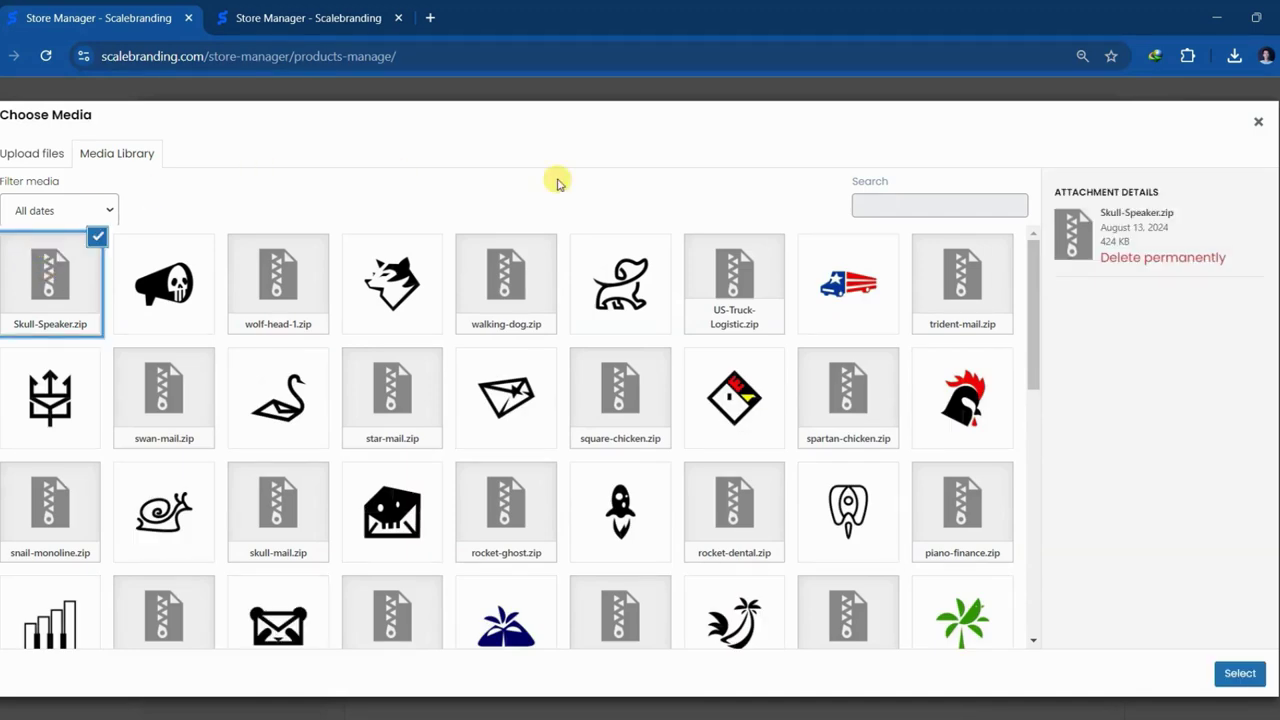
click(1238, 676)
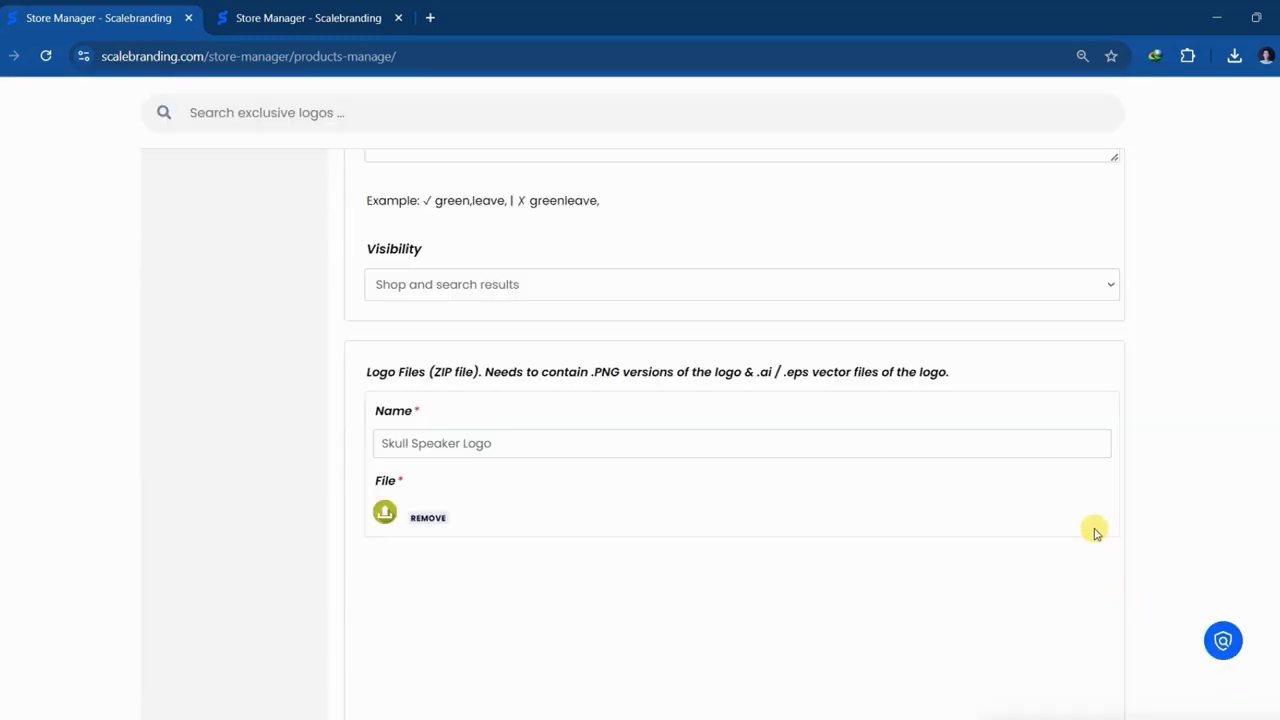
Step: Submit the Skull Speaker Logo listing for review, leaving it Pending
scroll(1094, 533, down, 4)
scroll(1077, 394, up, 3)
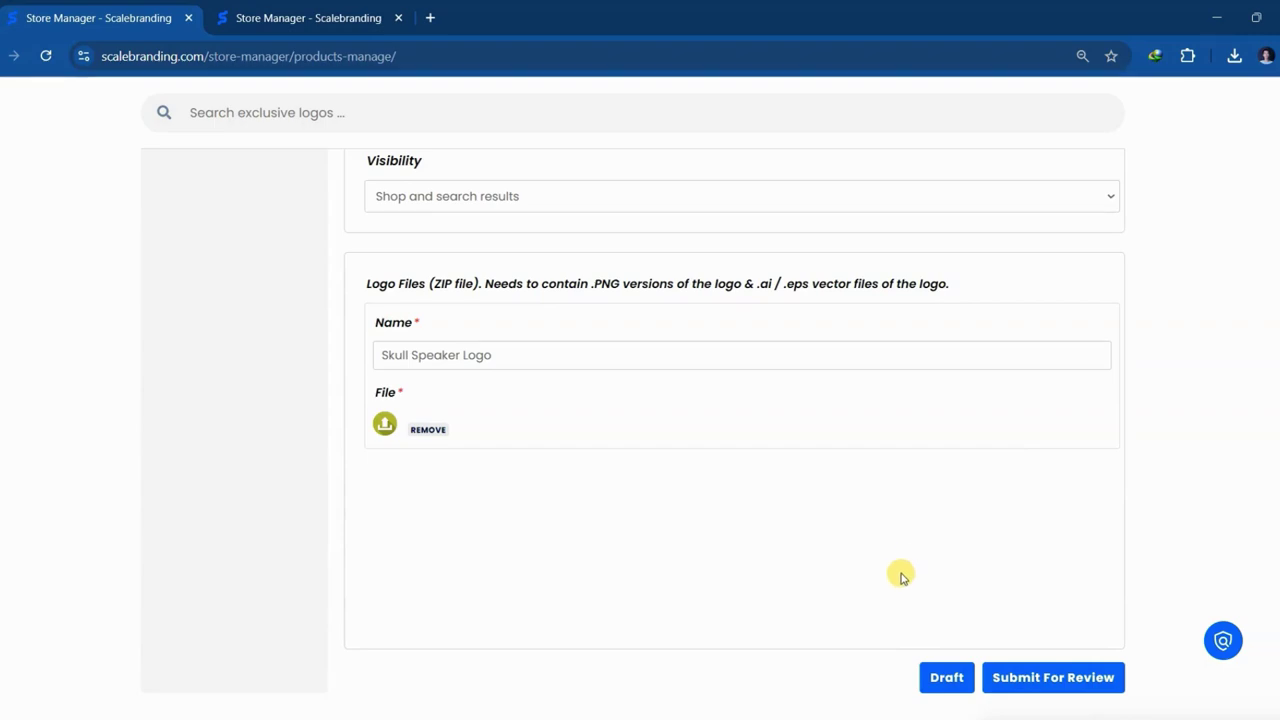
scroll(880, 480, down, 6)
scroll(1255, 457, up, 4)
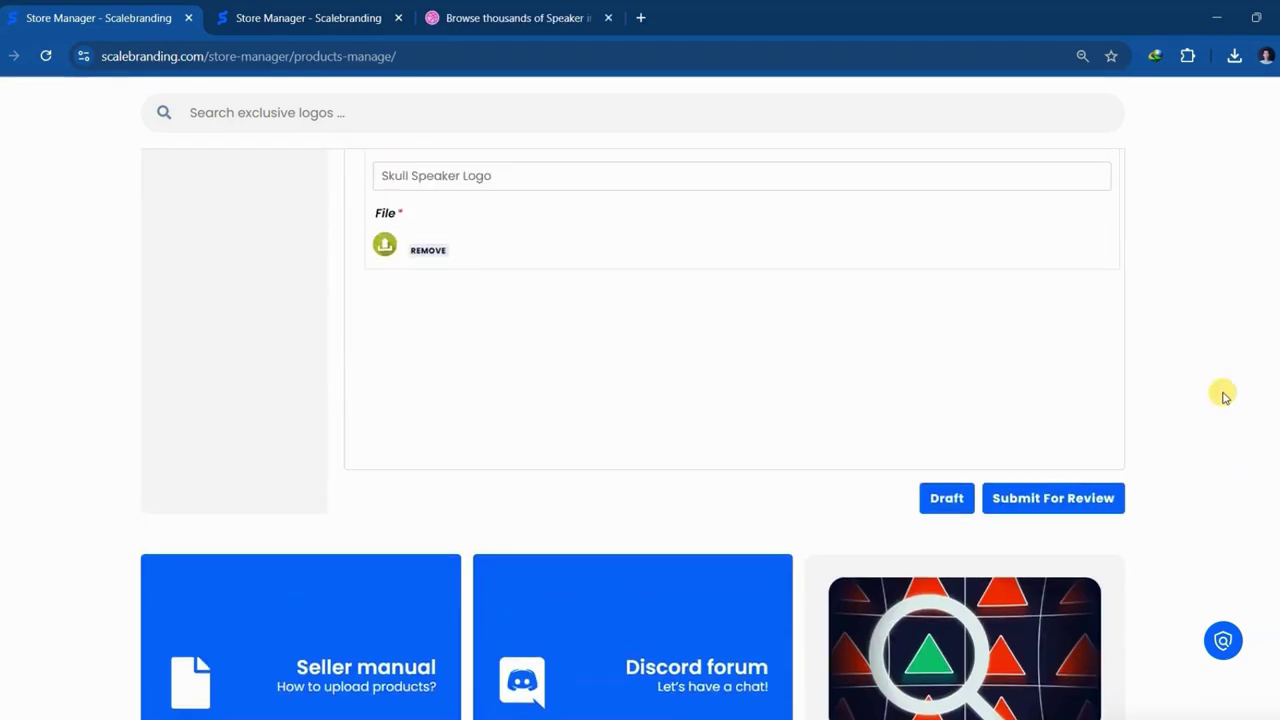
scroll(1222, 395, up, 2)
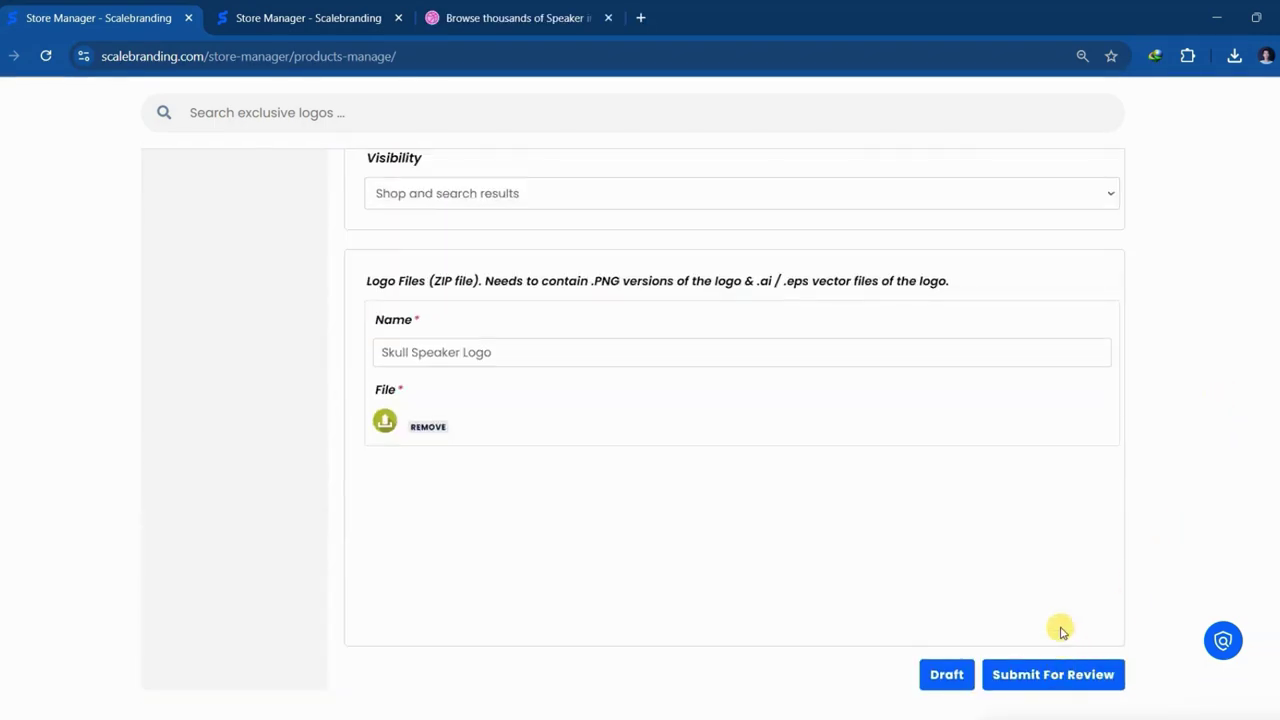
click(1058, 677)
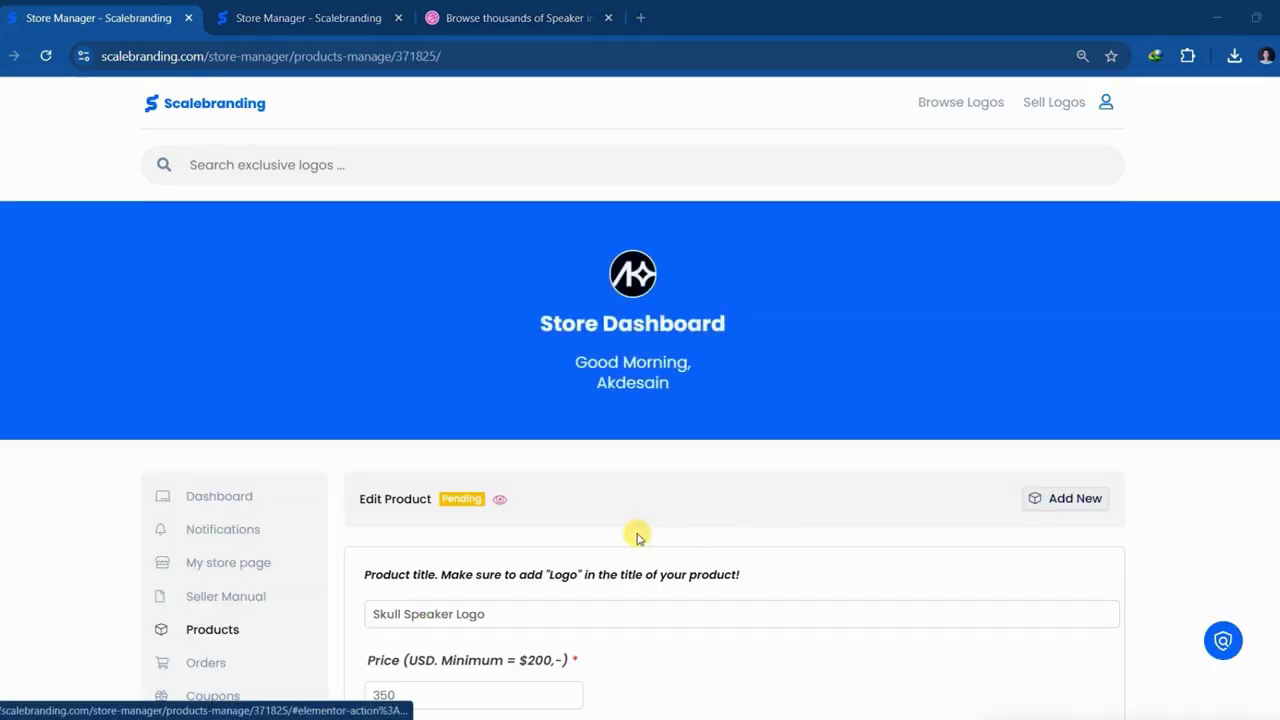
Step: Preview the pending Skull Speaker Logo listing's public product page in a new tab
scroll(524, 500, down, 1)
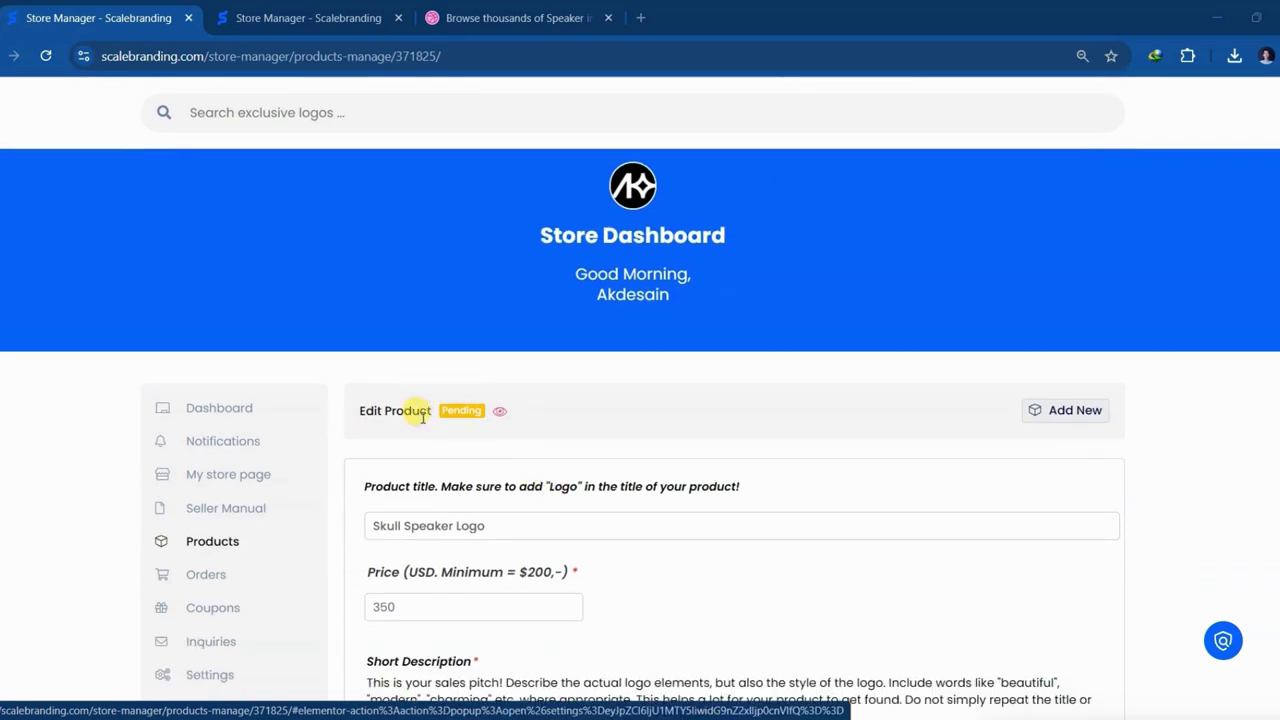
scroll(455, 413, down, 1)
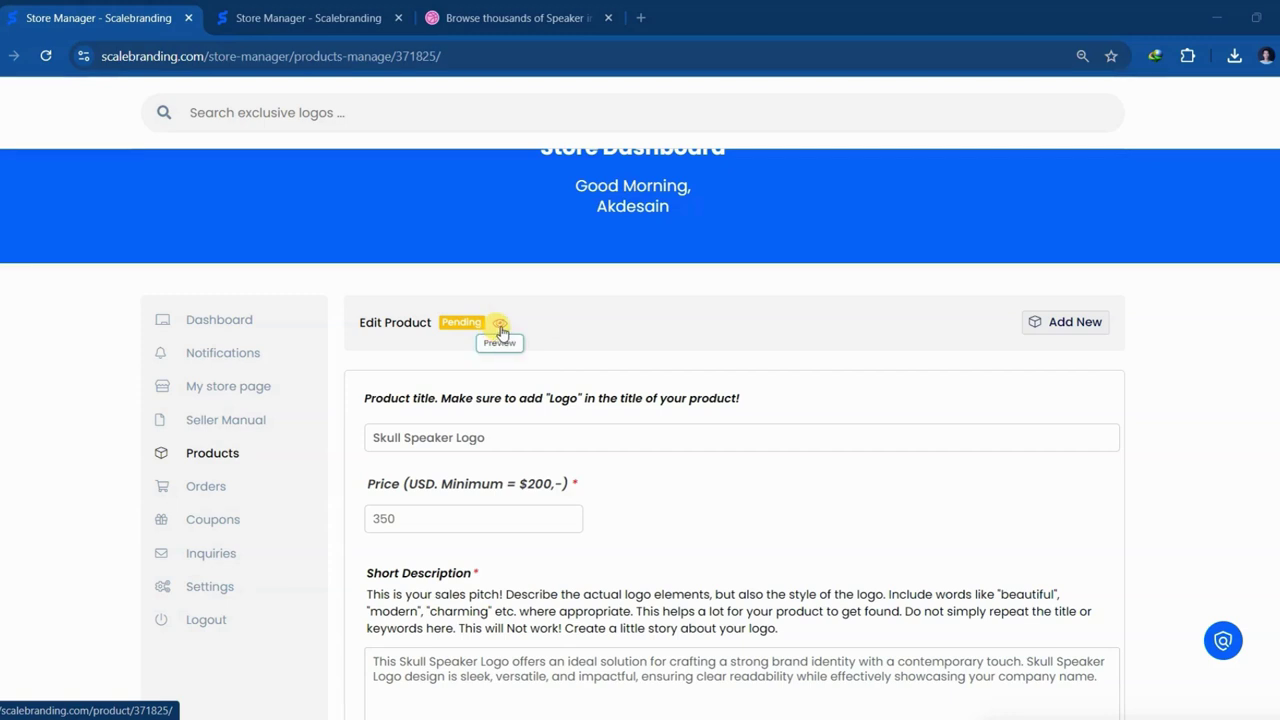
click(500, 326)
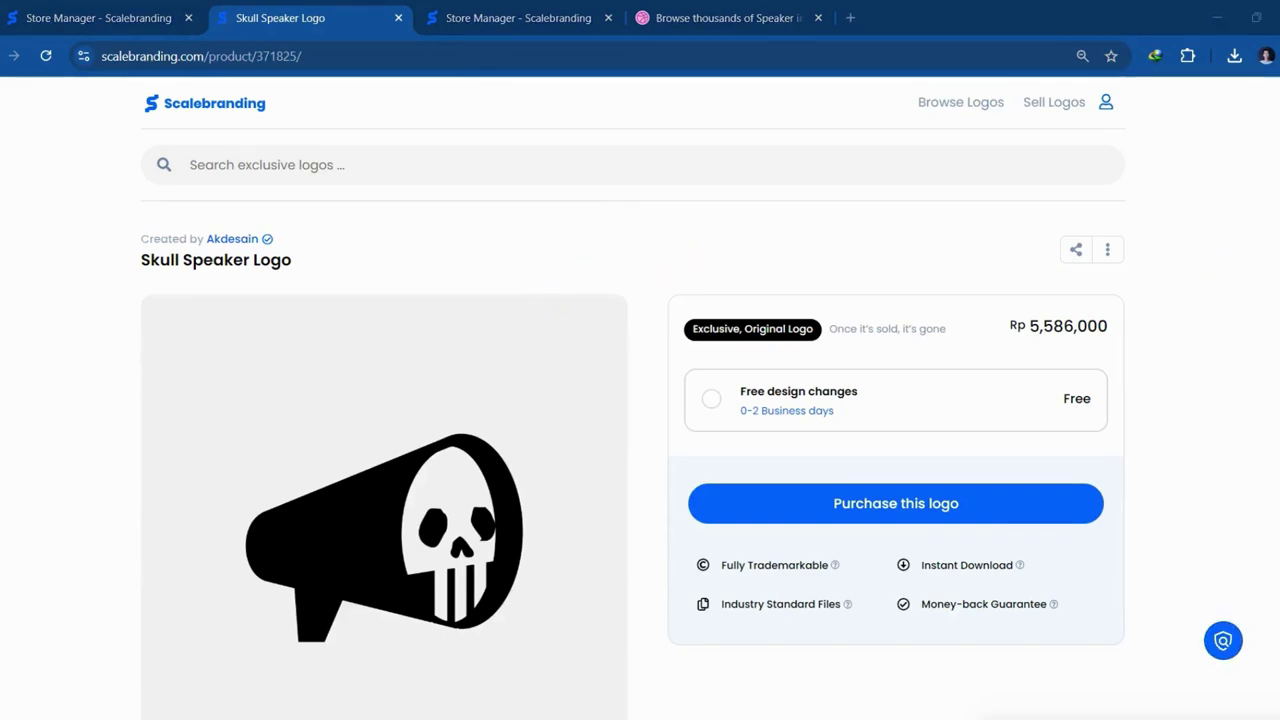
Step: Review the Skull Speaker Logo product page, then return to the Store Manager edit tab
scroll(640, 400, down, 3)
scroll(640, 400, down, 5)
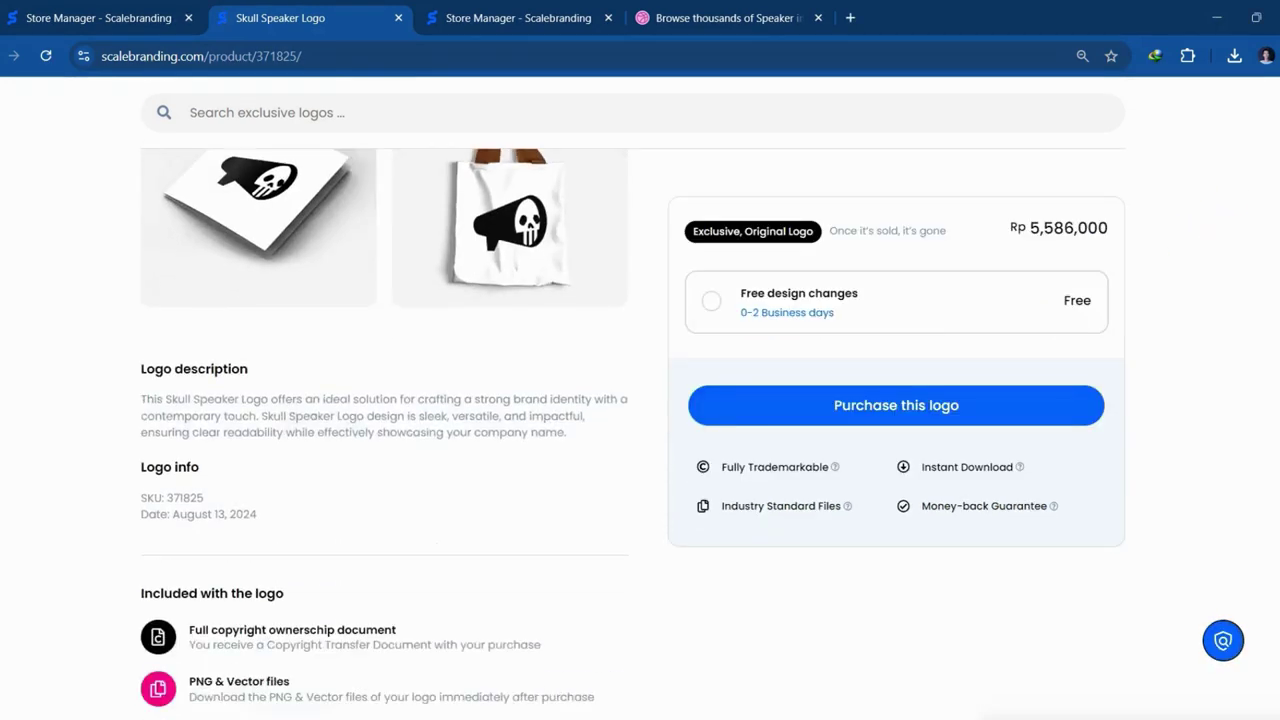
scroll(640, 400, down, 2)
scroll(640, 400, down, 3)
scroll(640, 400, down, 1)
scroll(640, 400, up, 4)
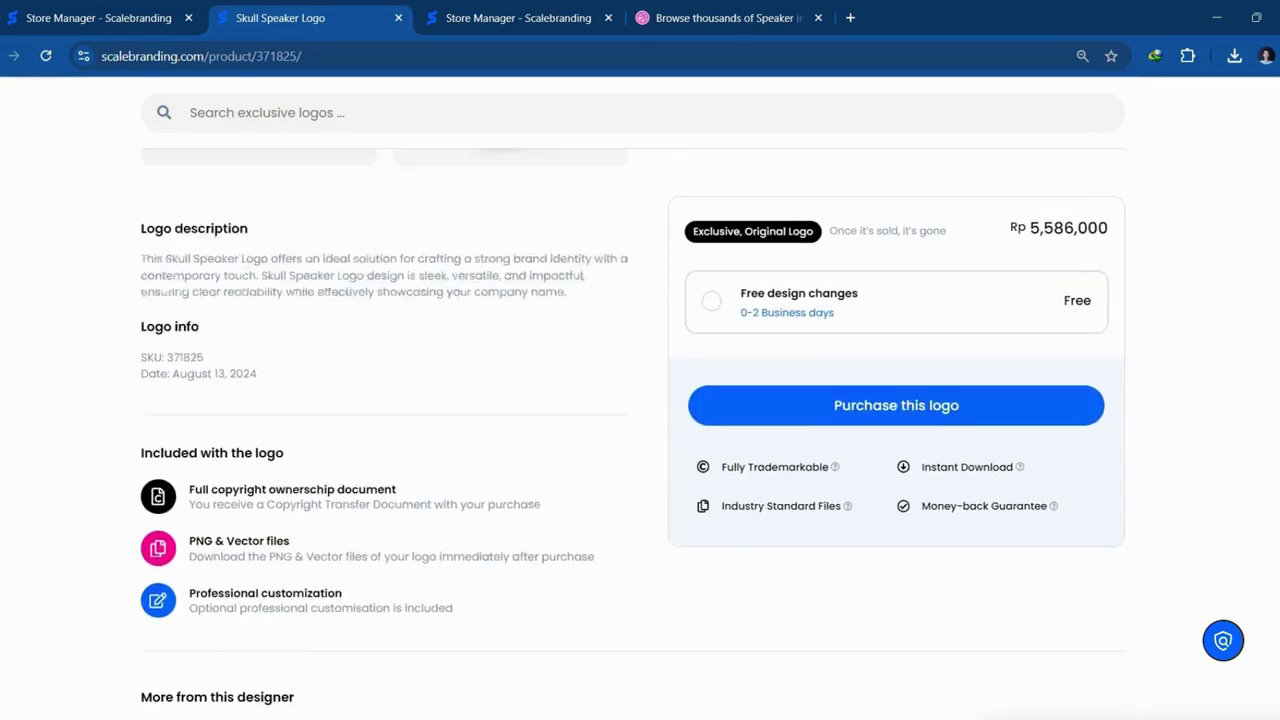
scroll(640, 400, up, 3)
scroll(640, 400, up, 5)
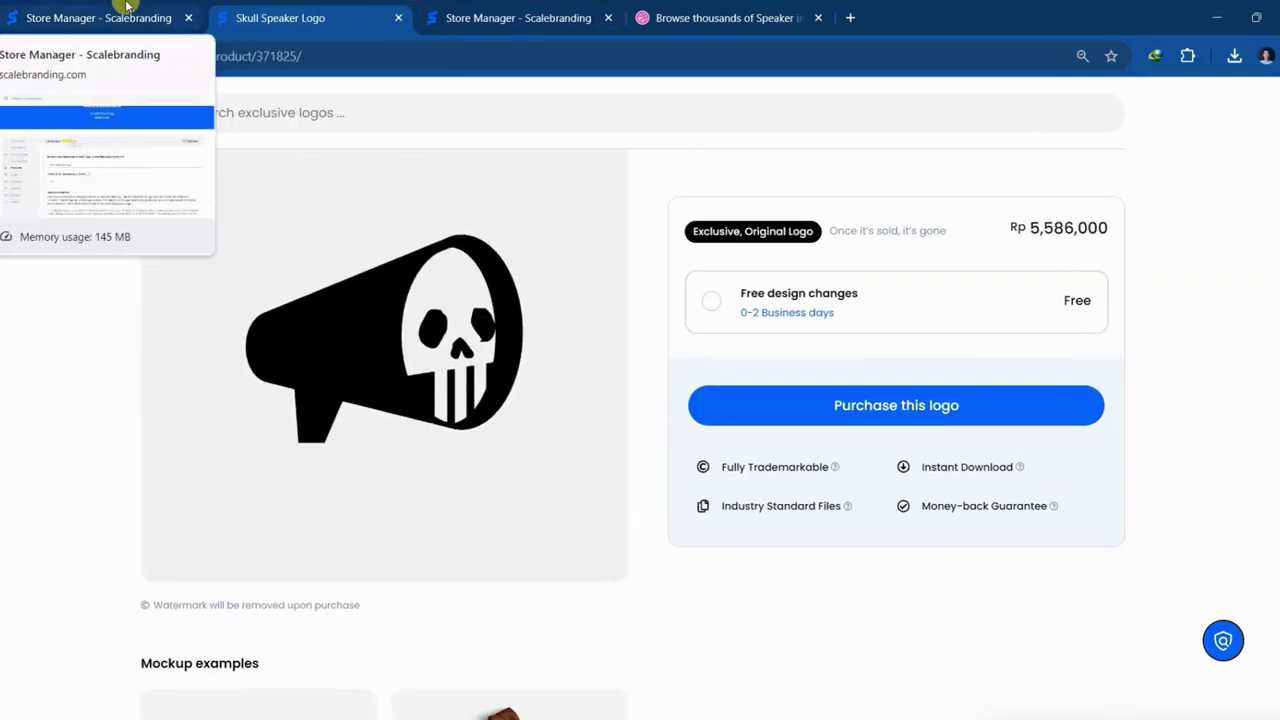
click(160, 12)
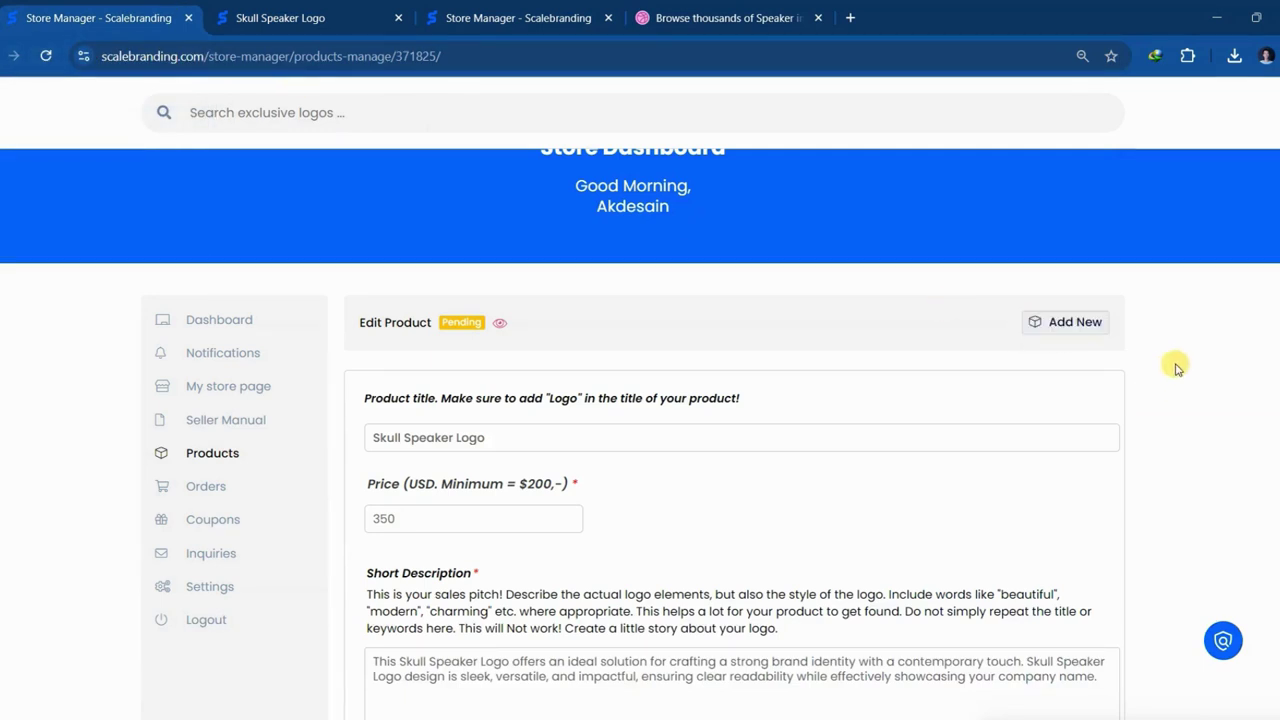
Step: Start a new blank Add Product listing and place the cursor in its Price field
click(1078, 325)
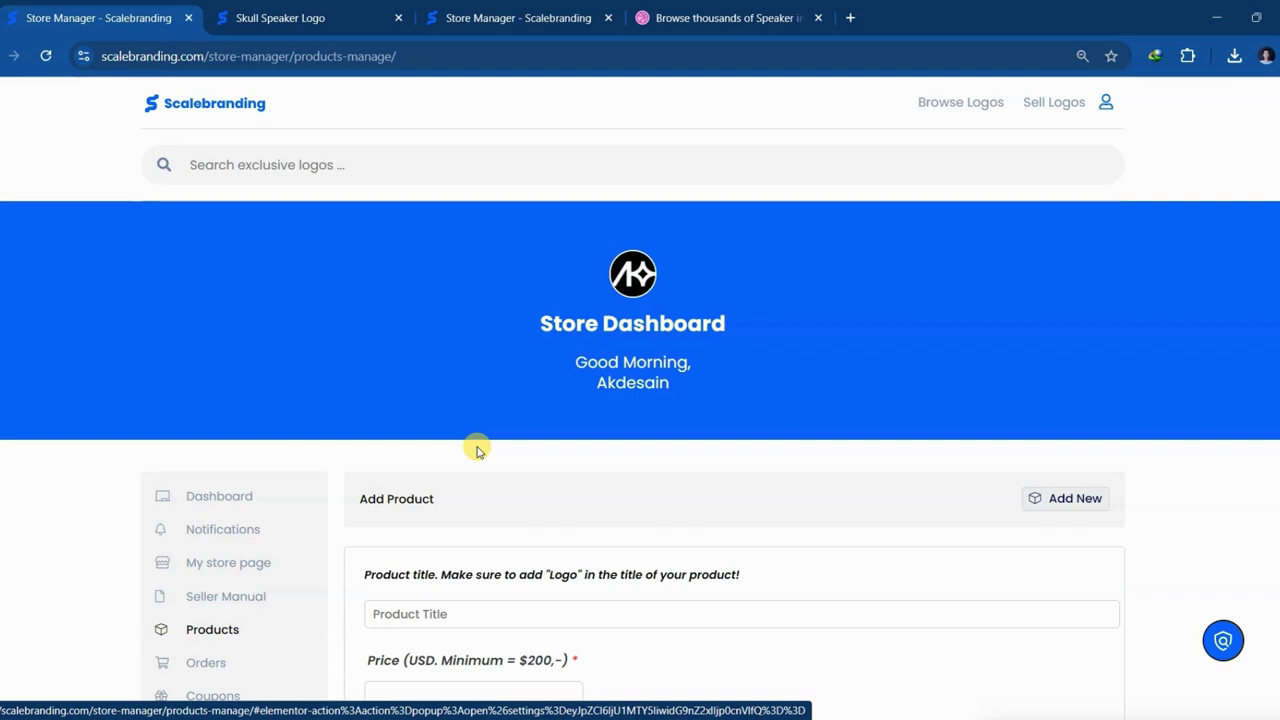
scroll(825, 495, down, 2)
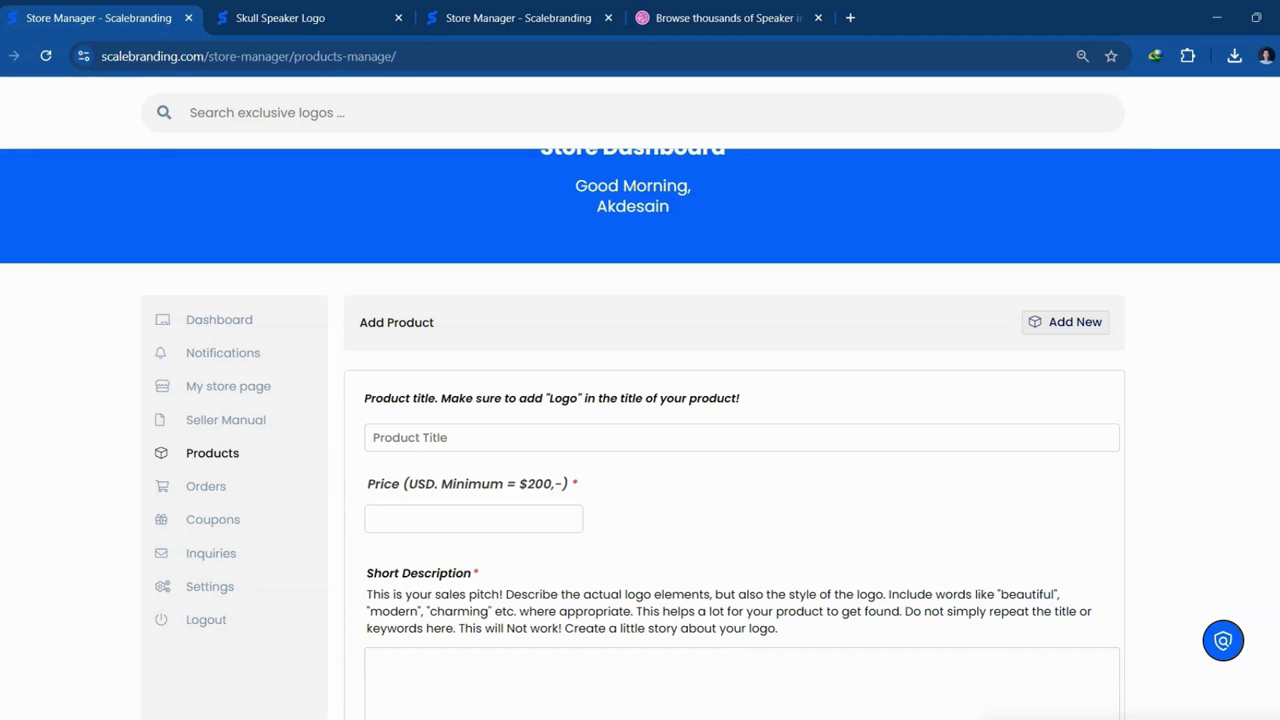
click(436, 519)
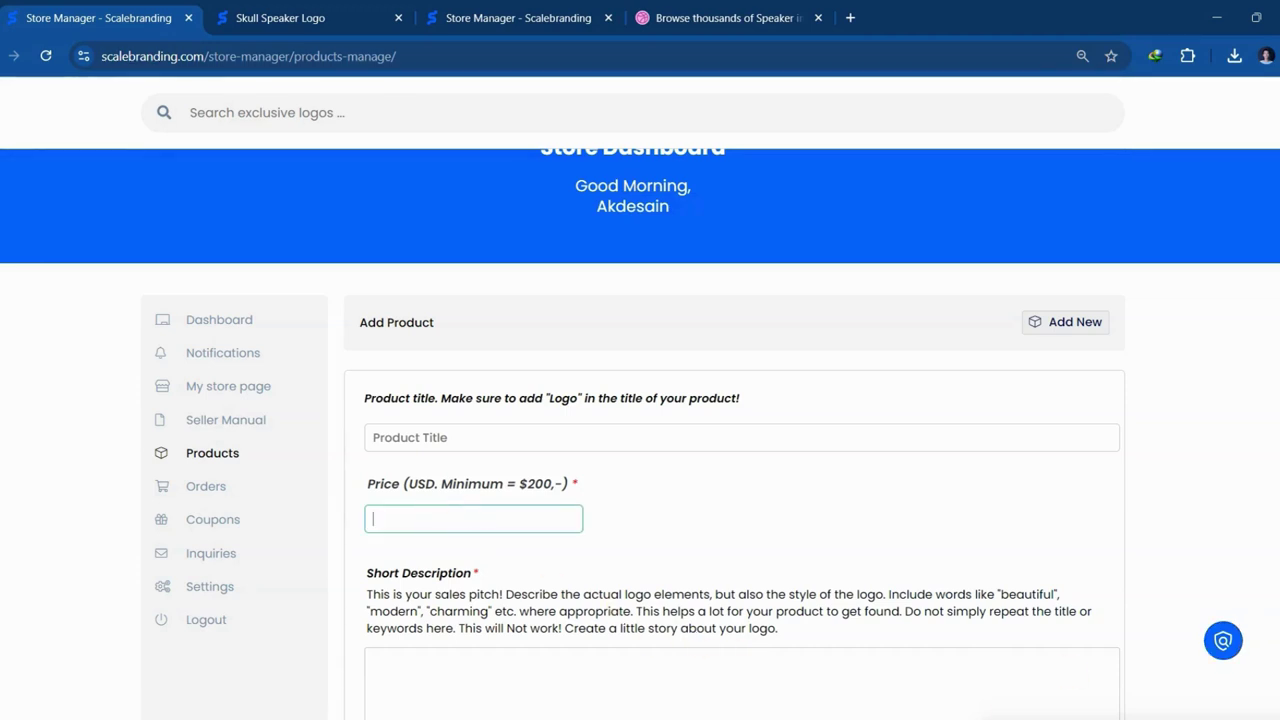